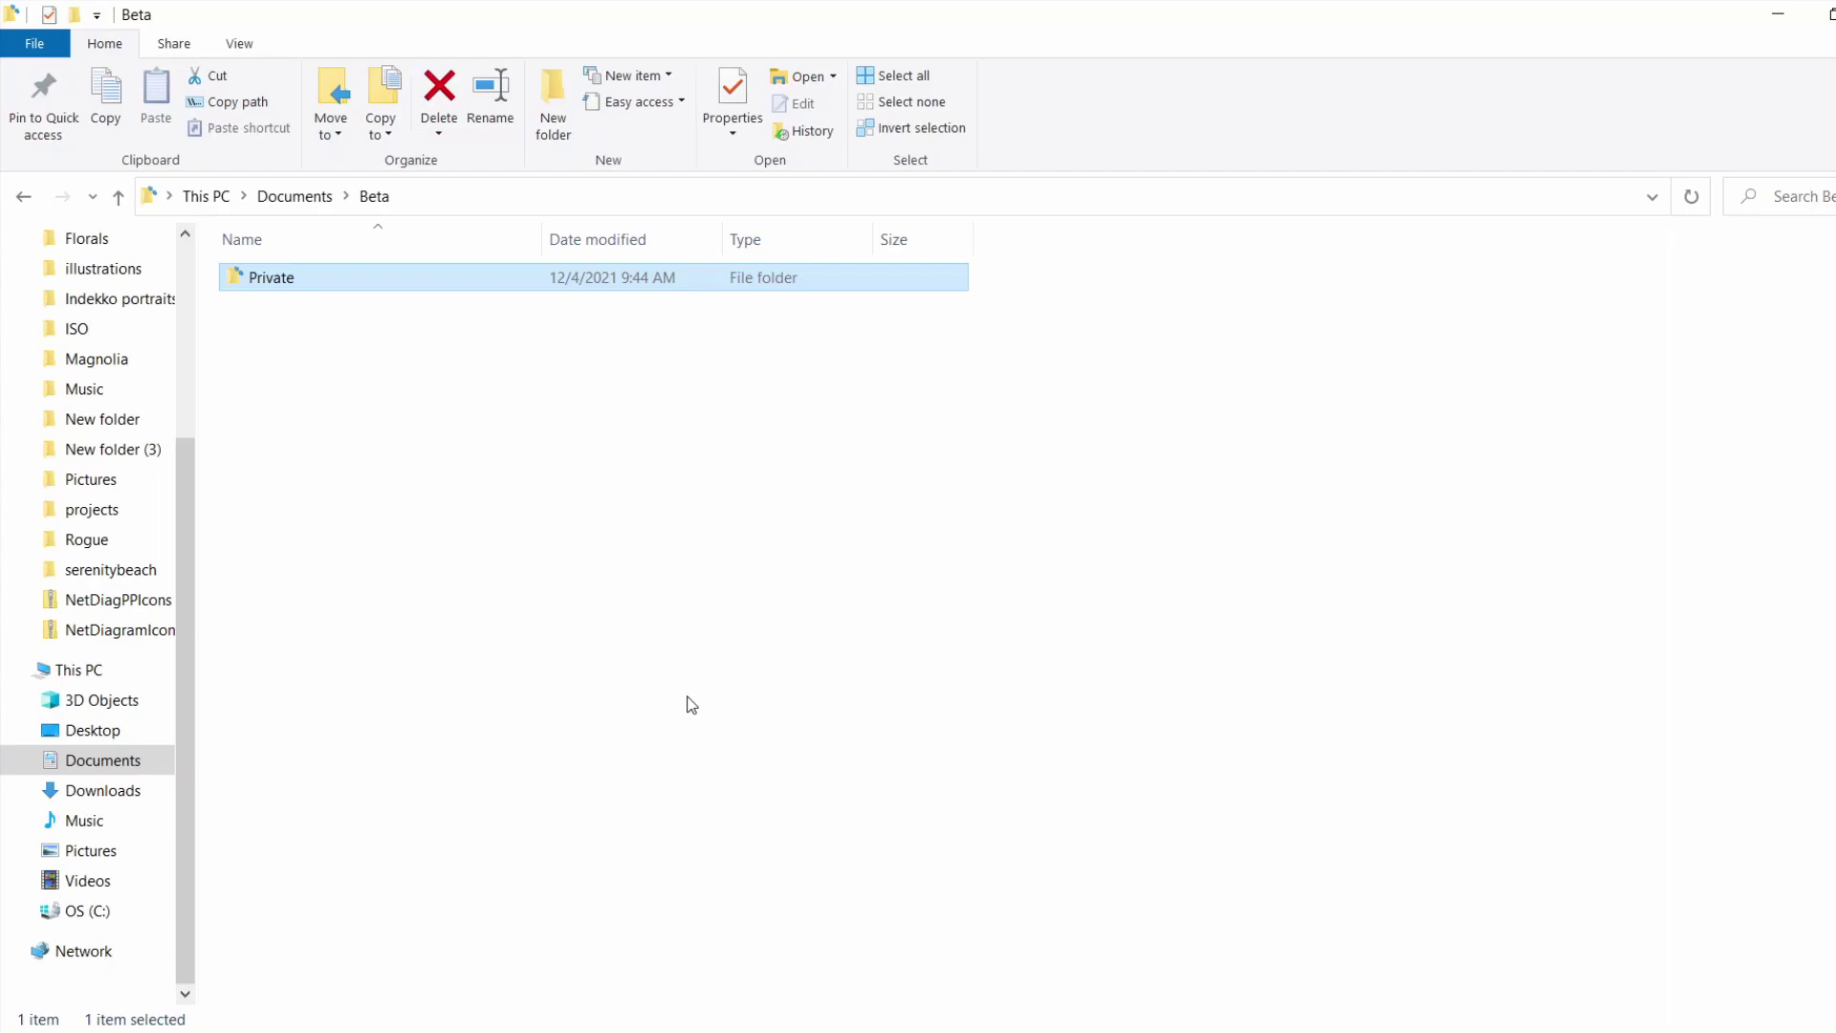
- Open the Private folder in Documents > Beta to reveal the FolderLocker batch file
{"action": "double_click", "coordinate": [295, 283]}
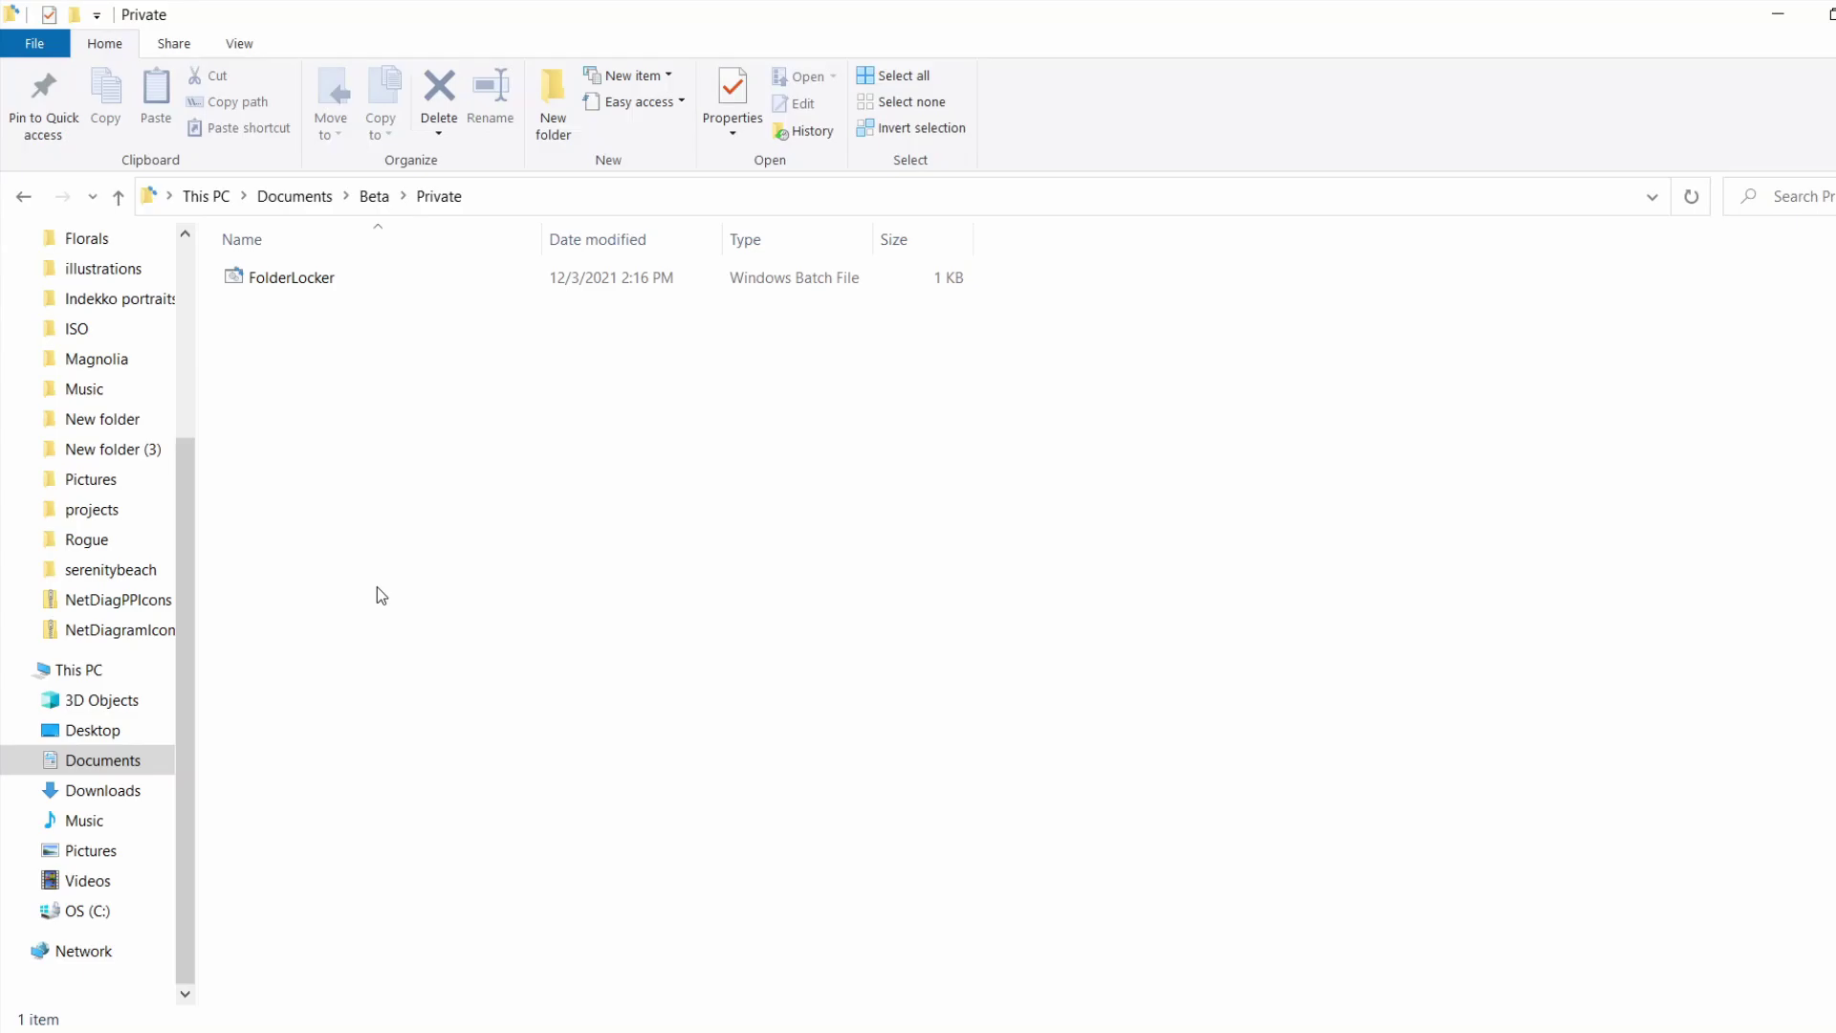
- Run FolderLocker.bat and enter the folder password to unlock the hidden Private subfolder
{"action": "double_click", "coordinate": [333, 280]}
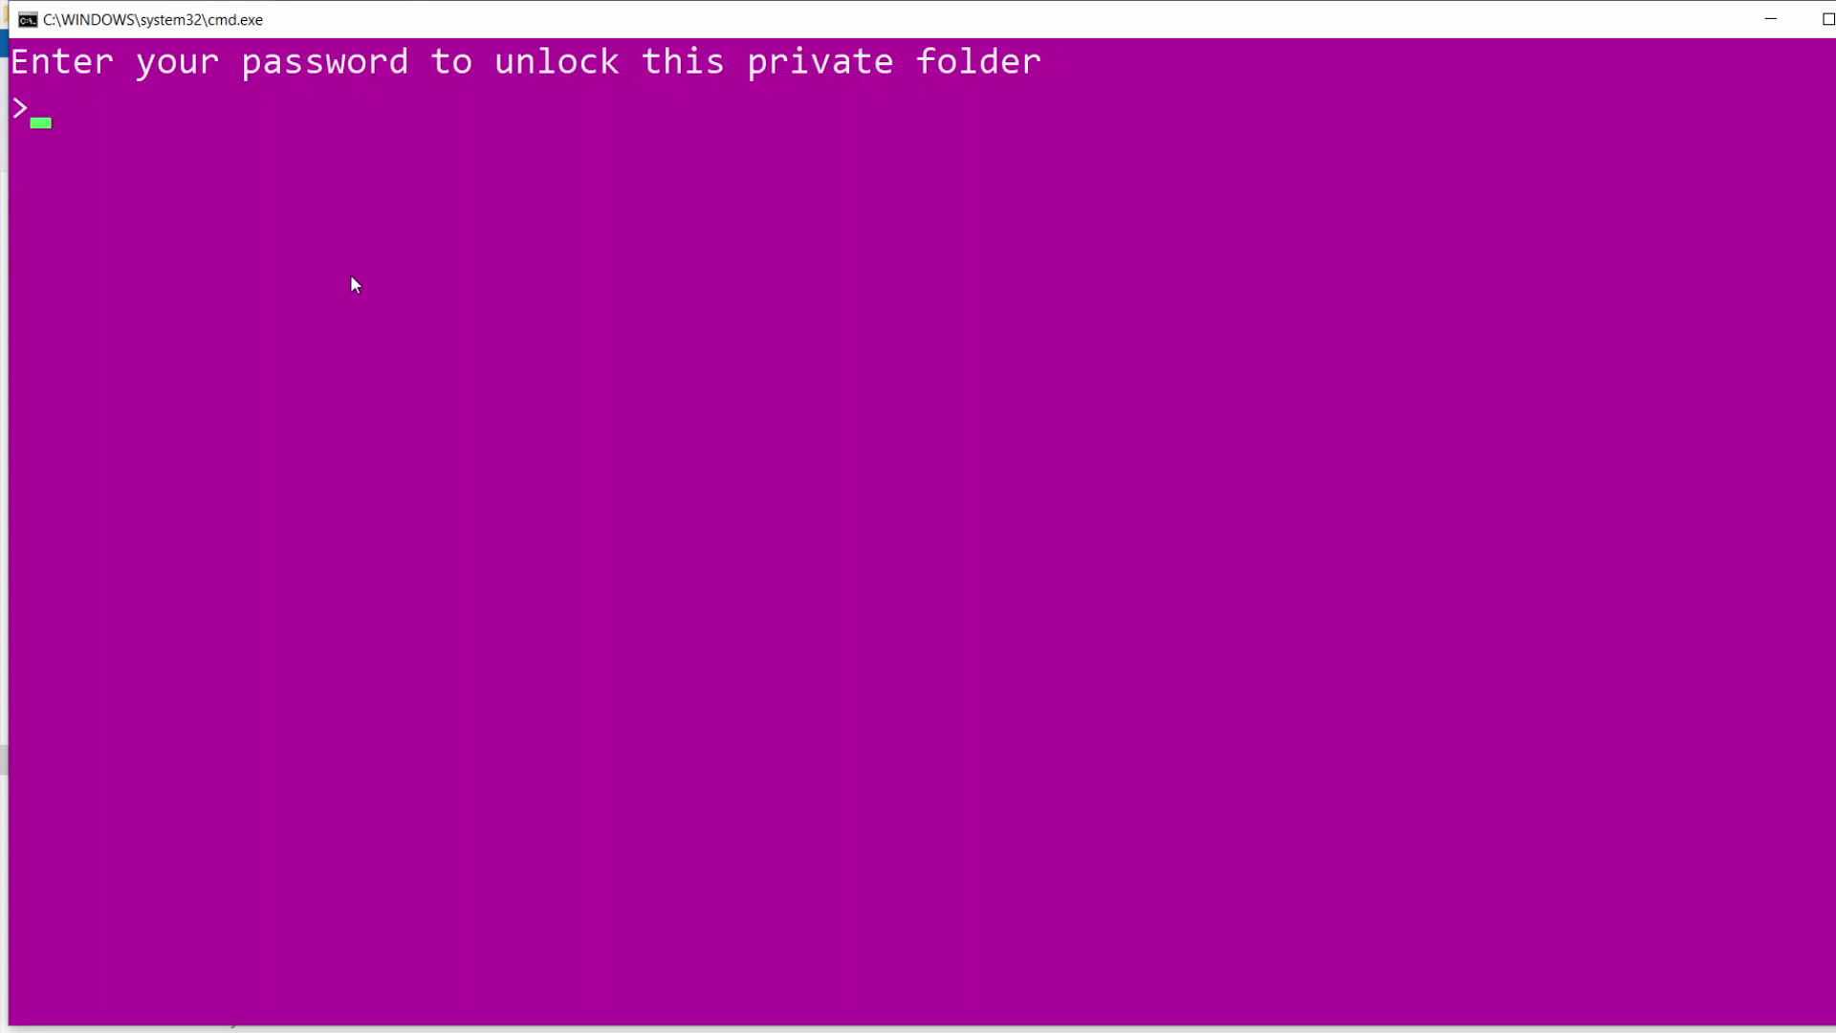
{"action": "type", "text": "password"}
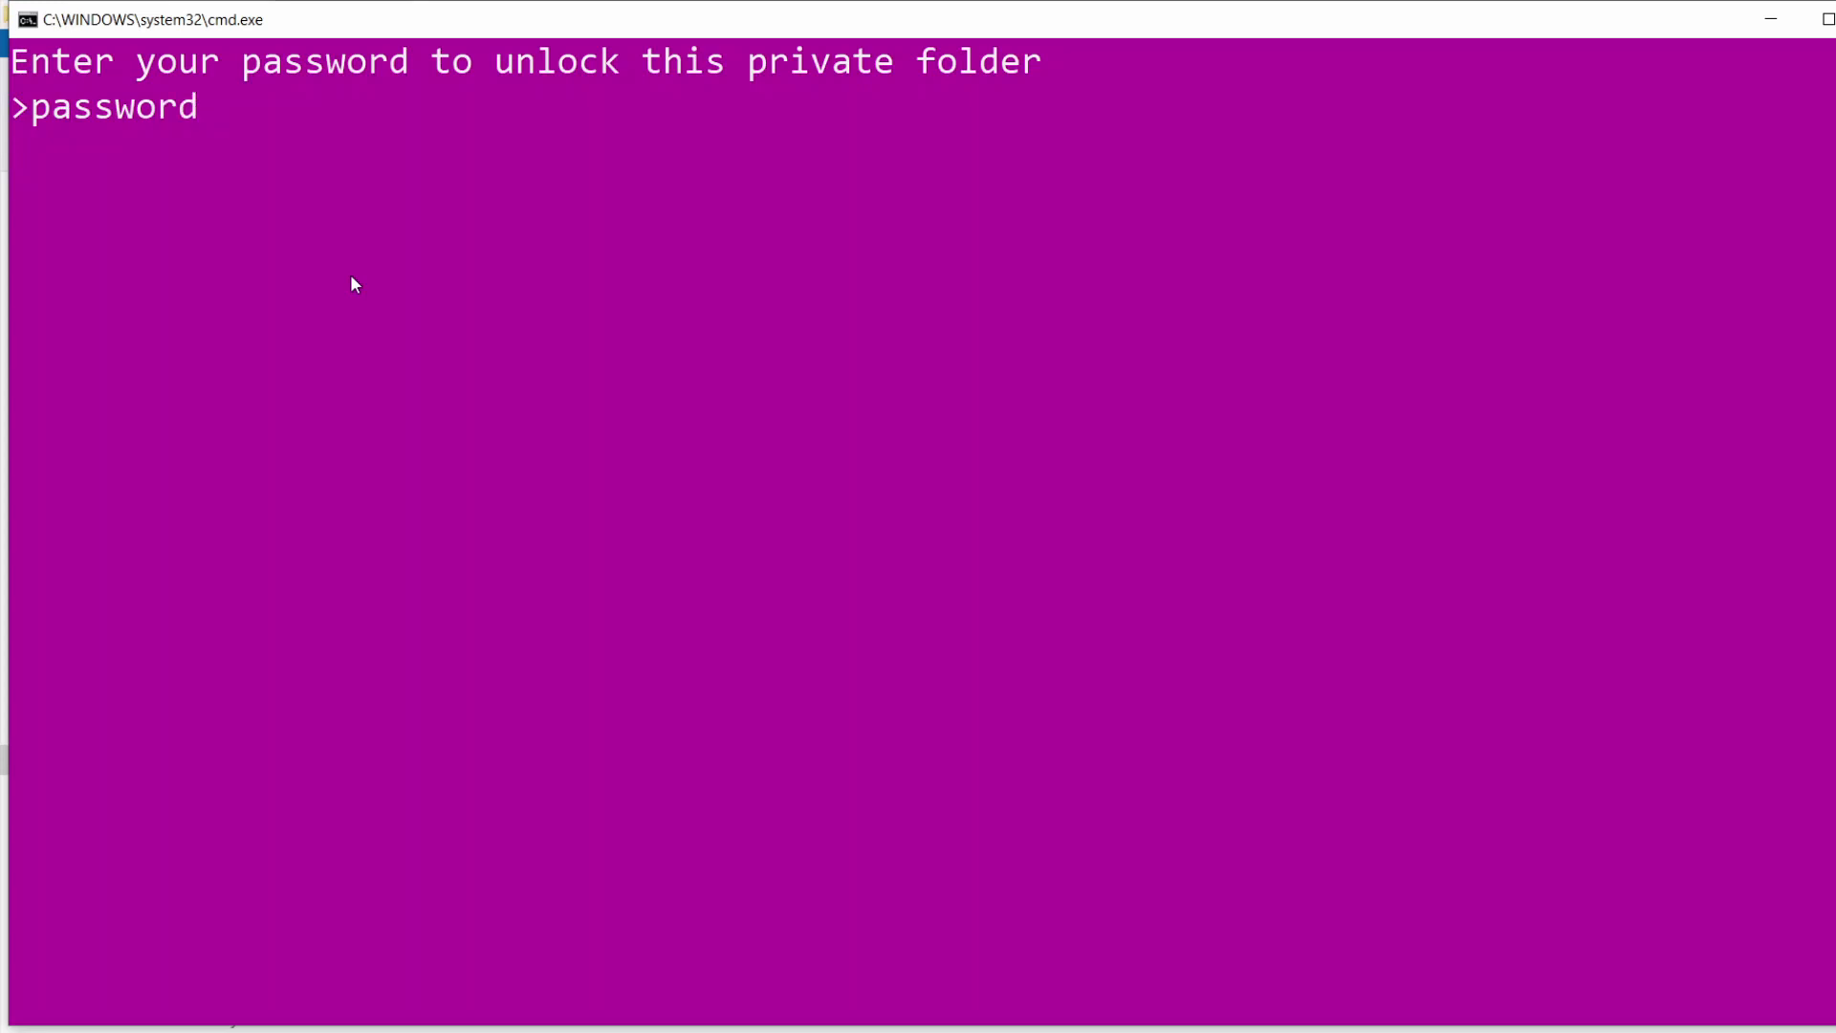
{"action": "type", "text": "123"}
{"action": "key", "text": "Return"}
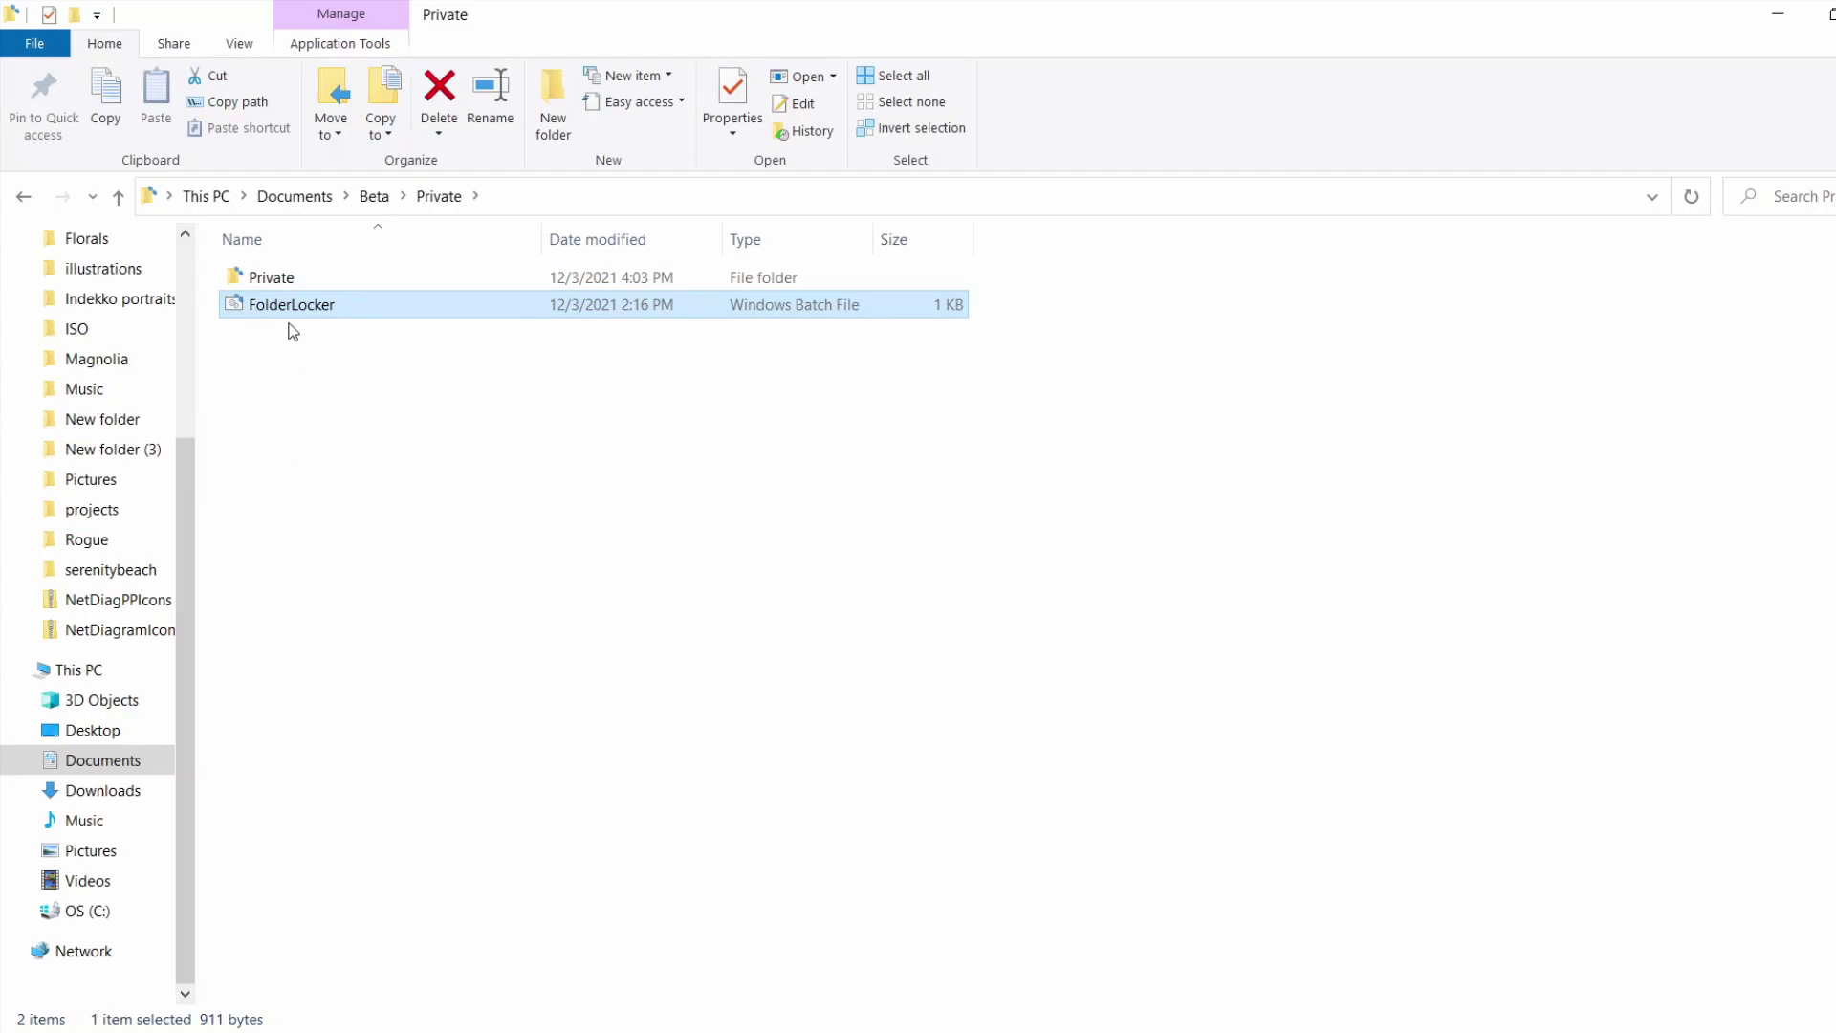
- Open the Private subfolder and view the juicy secrets and passwords files in Notepad, closing each
{"action": "double_click", "coordinate": [277, 277]}
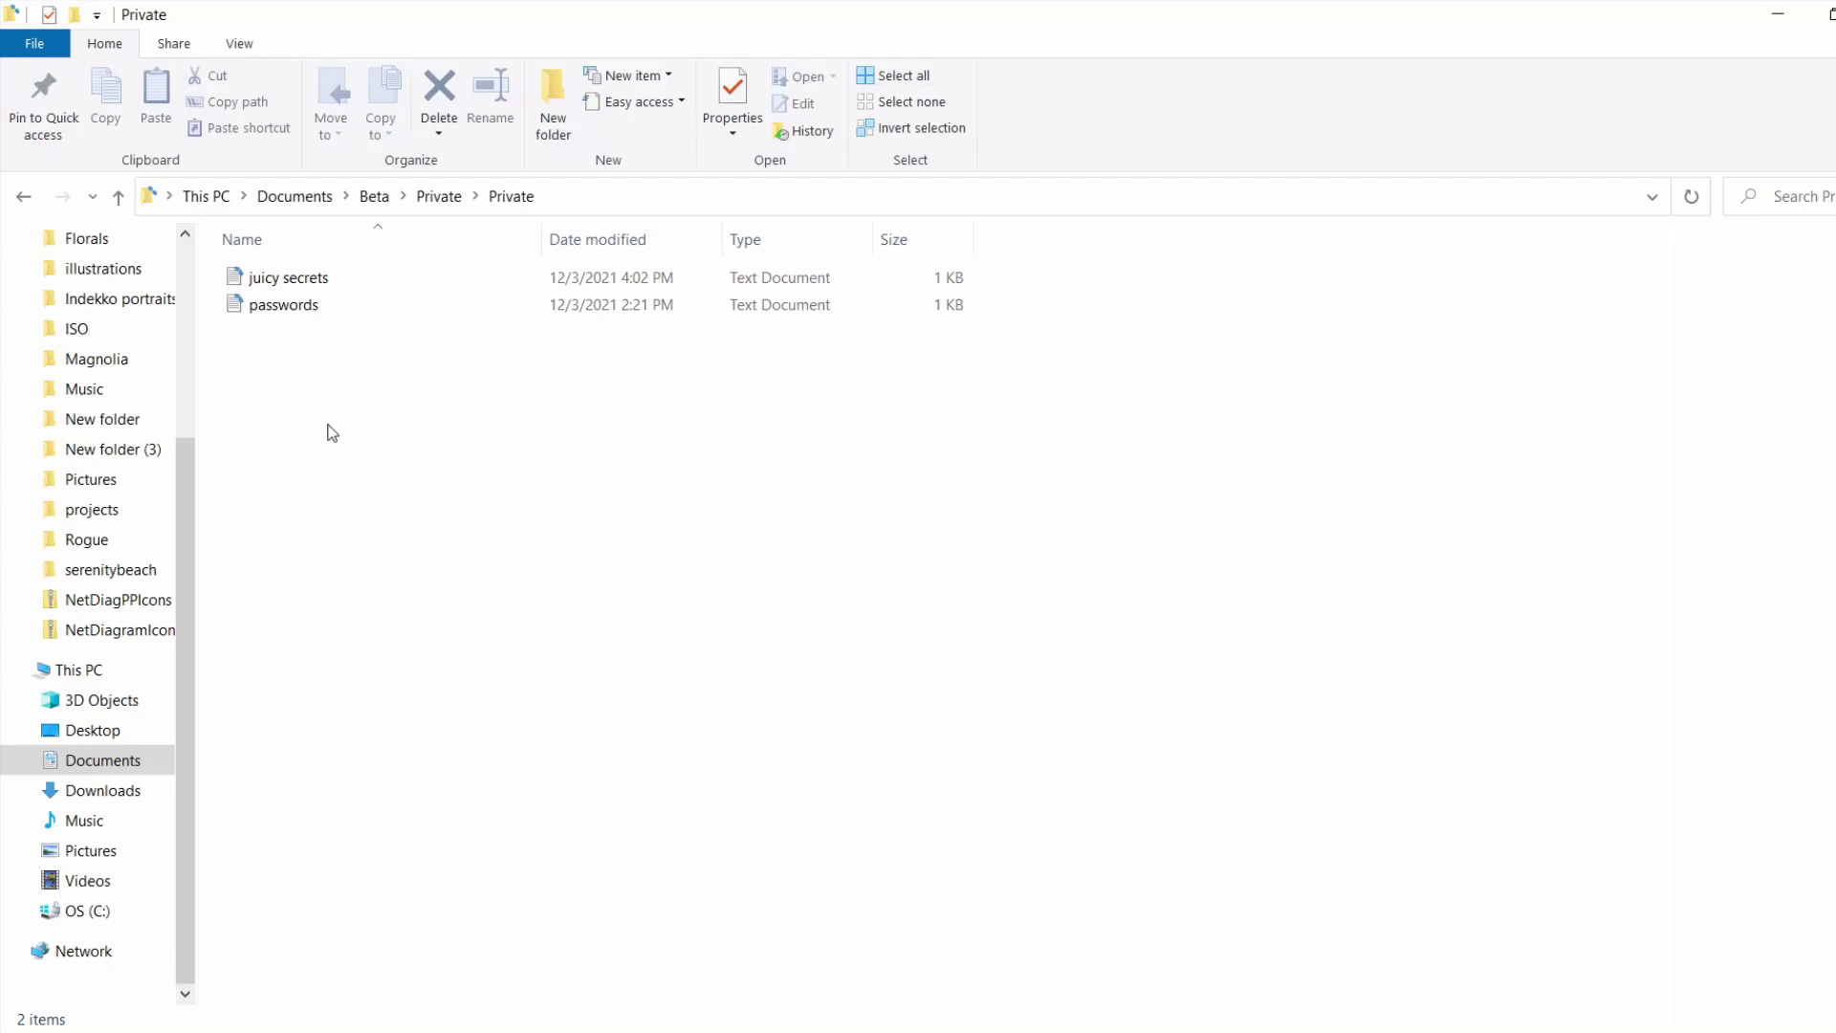
{"action": "double_click", "coordinate": [303, 284]}
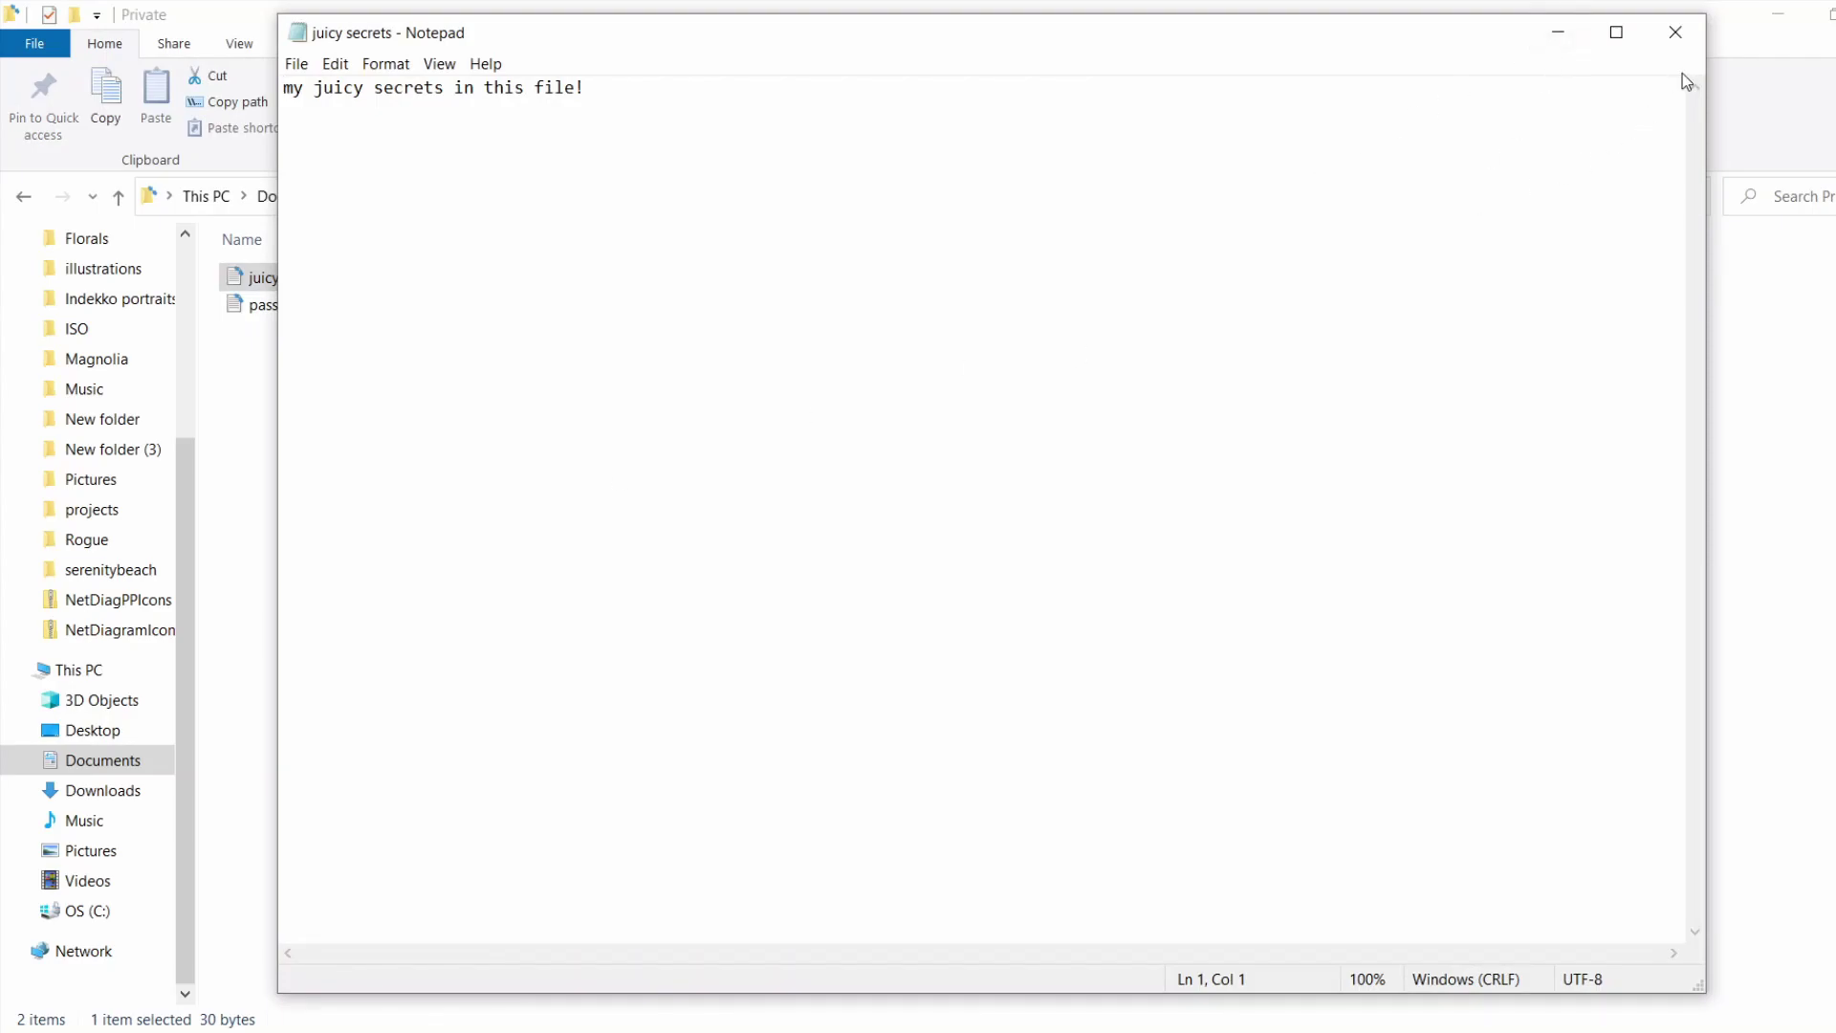
{"action": "left_click", "coordinate": [1680, 38]}
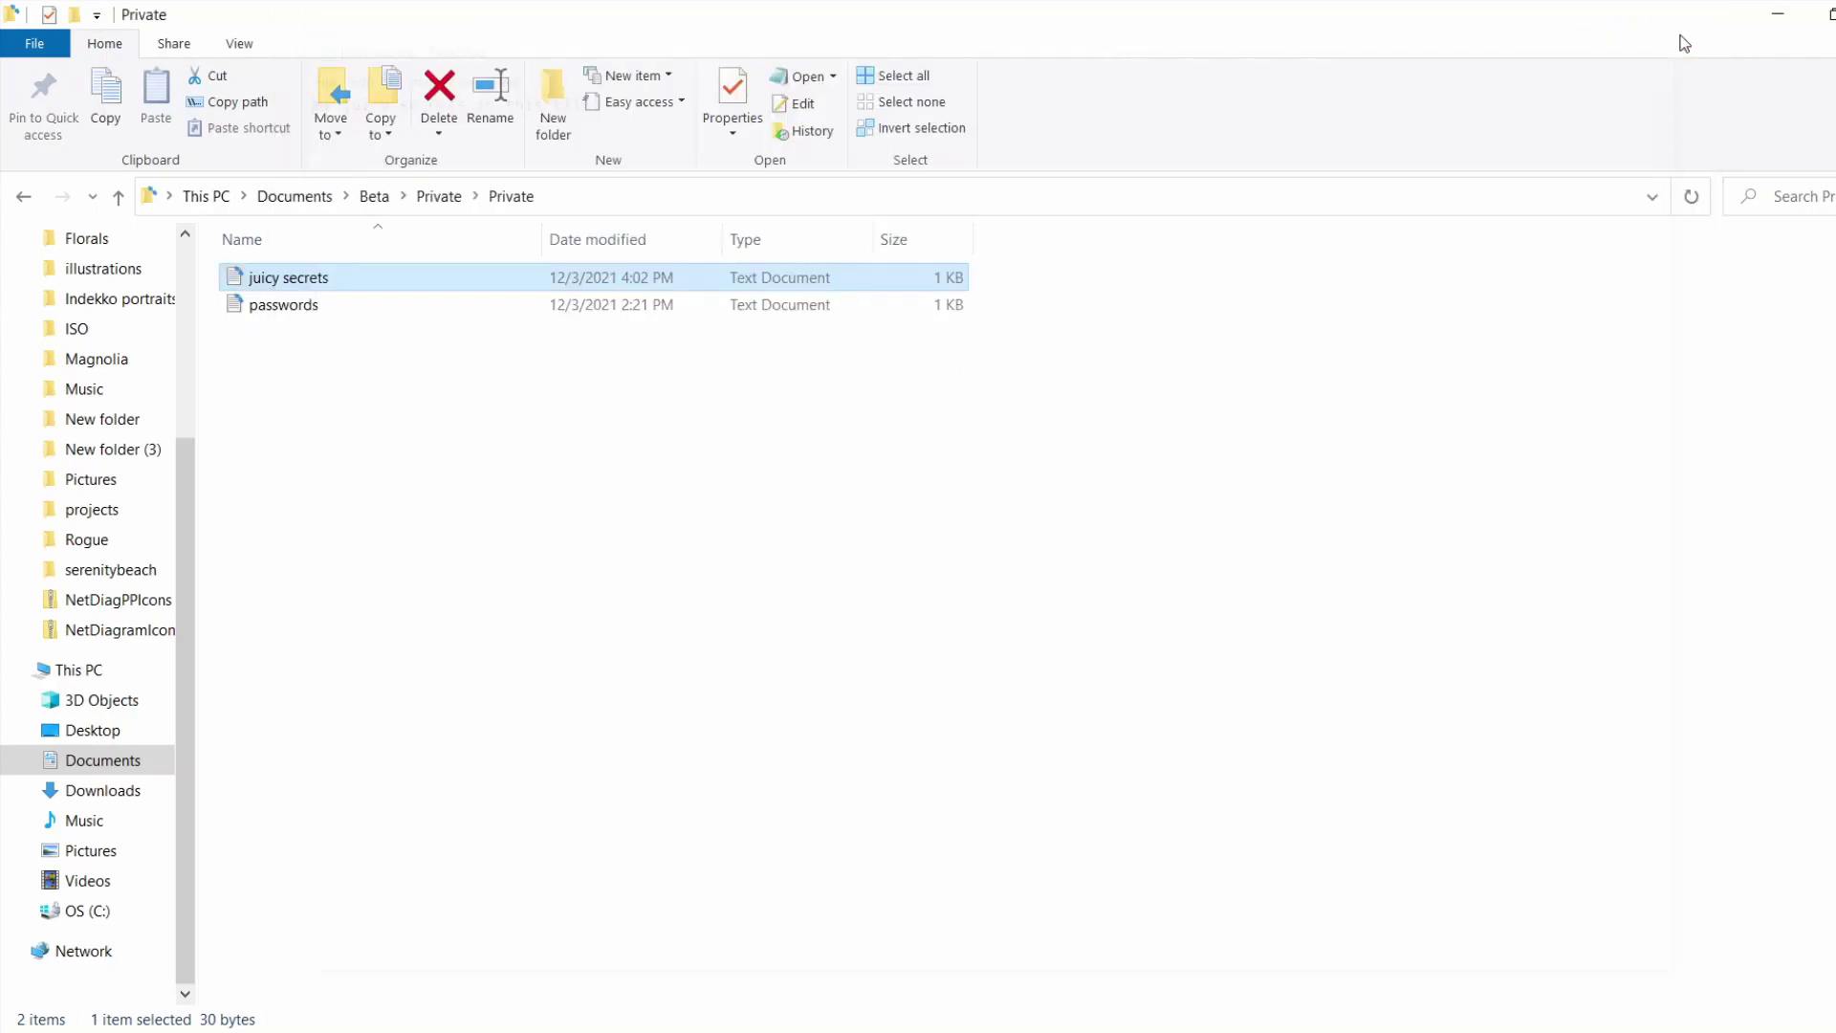
{"action": "double_click", "coordinate": [311, 314]}
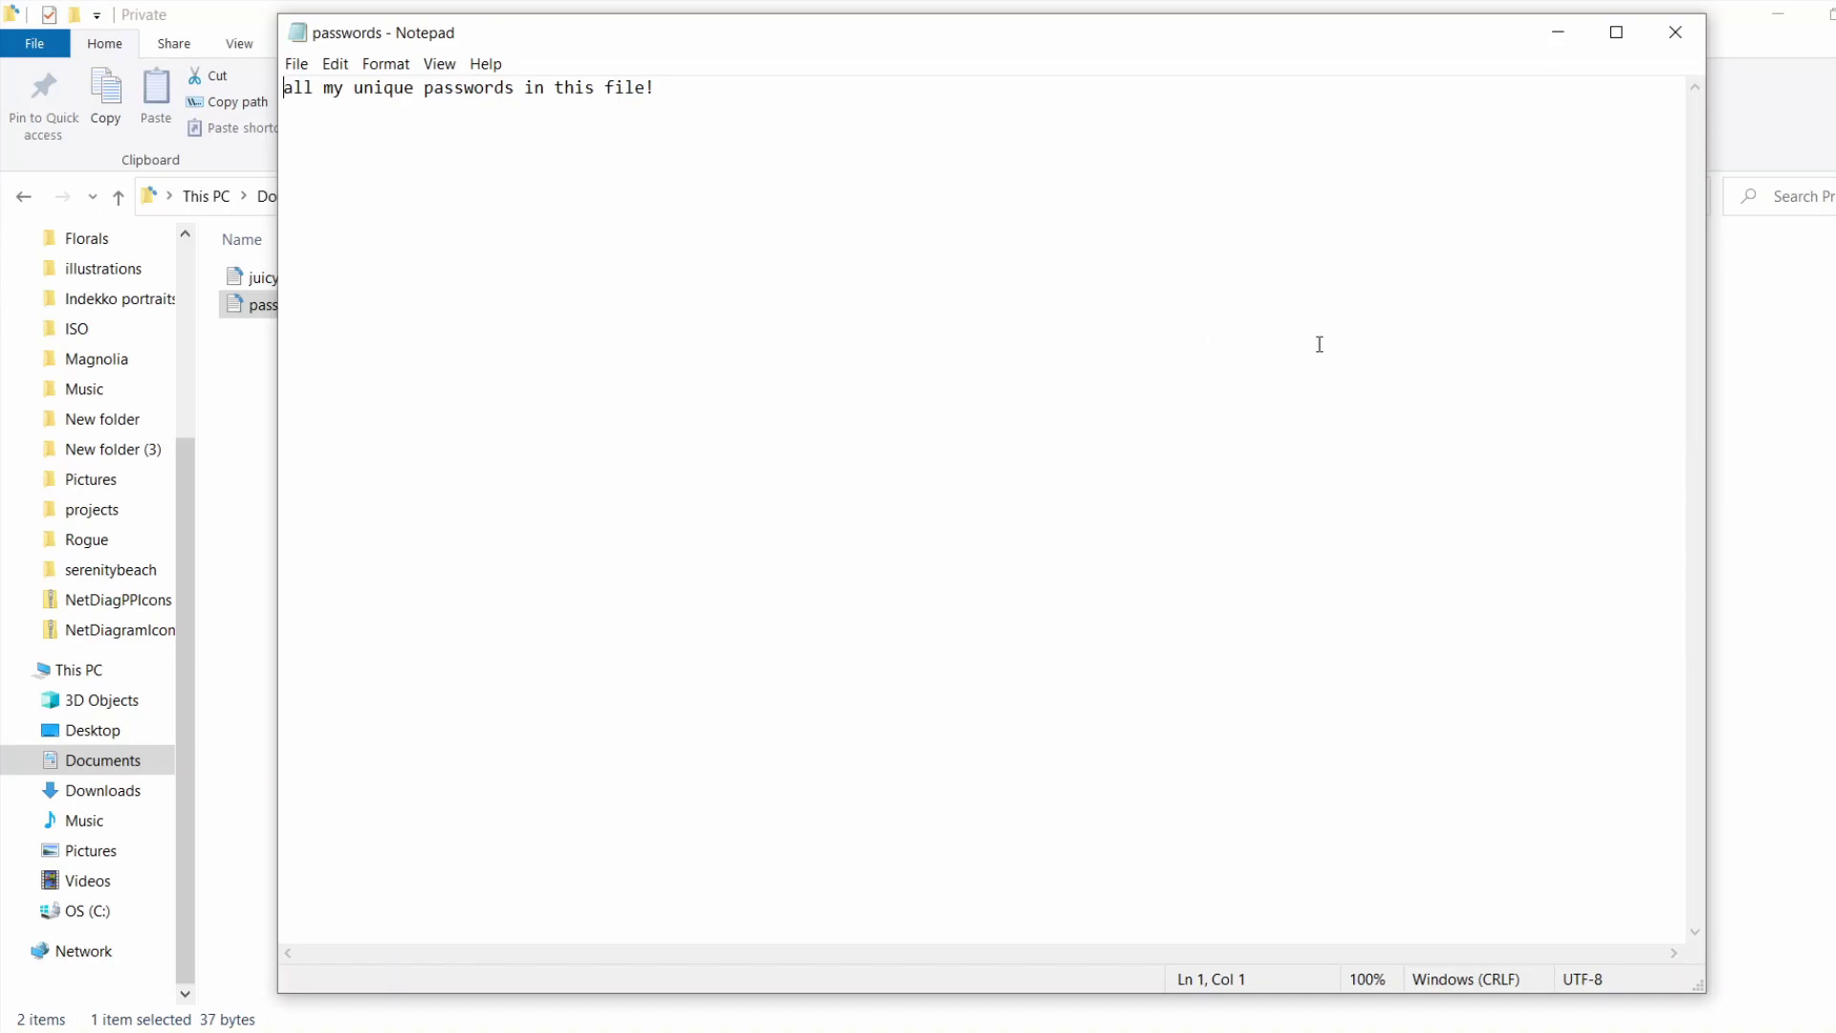
{"action": "left_click", "coordinate": [1679, 34]}
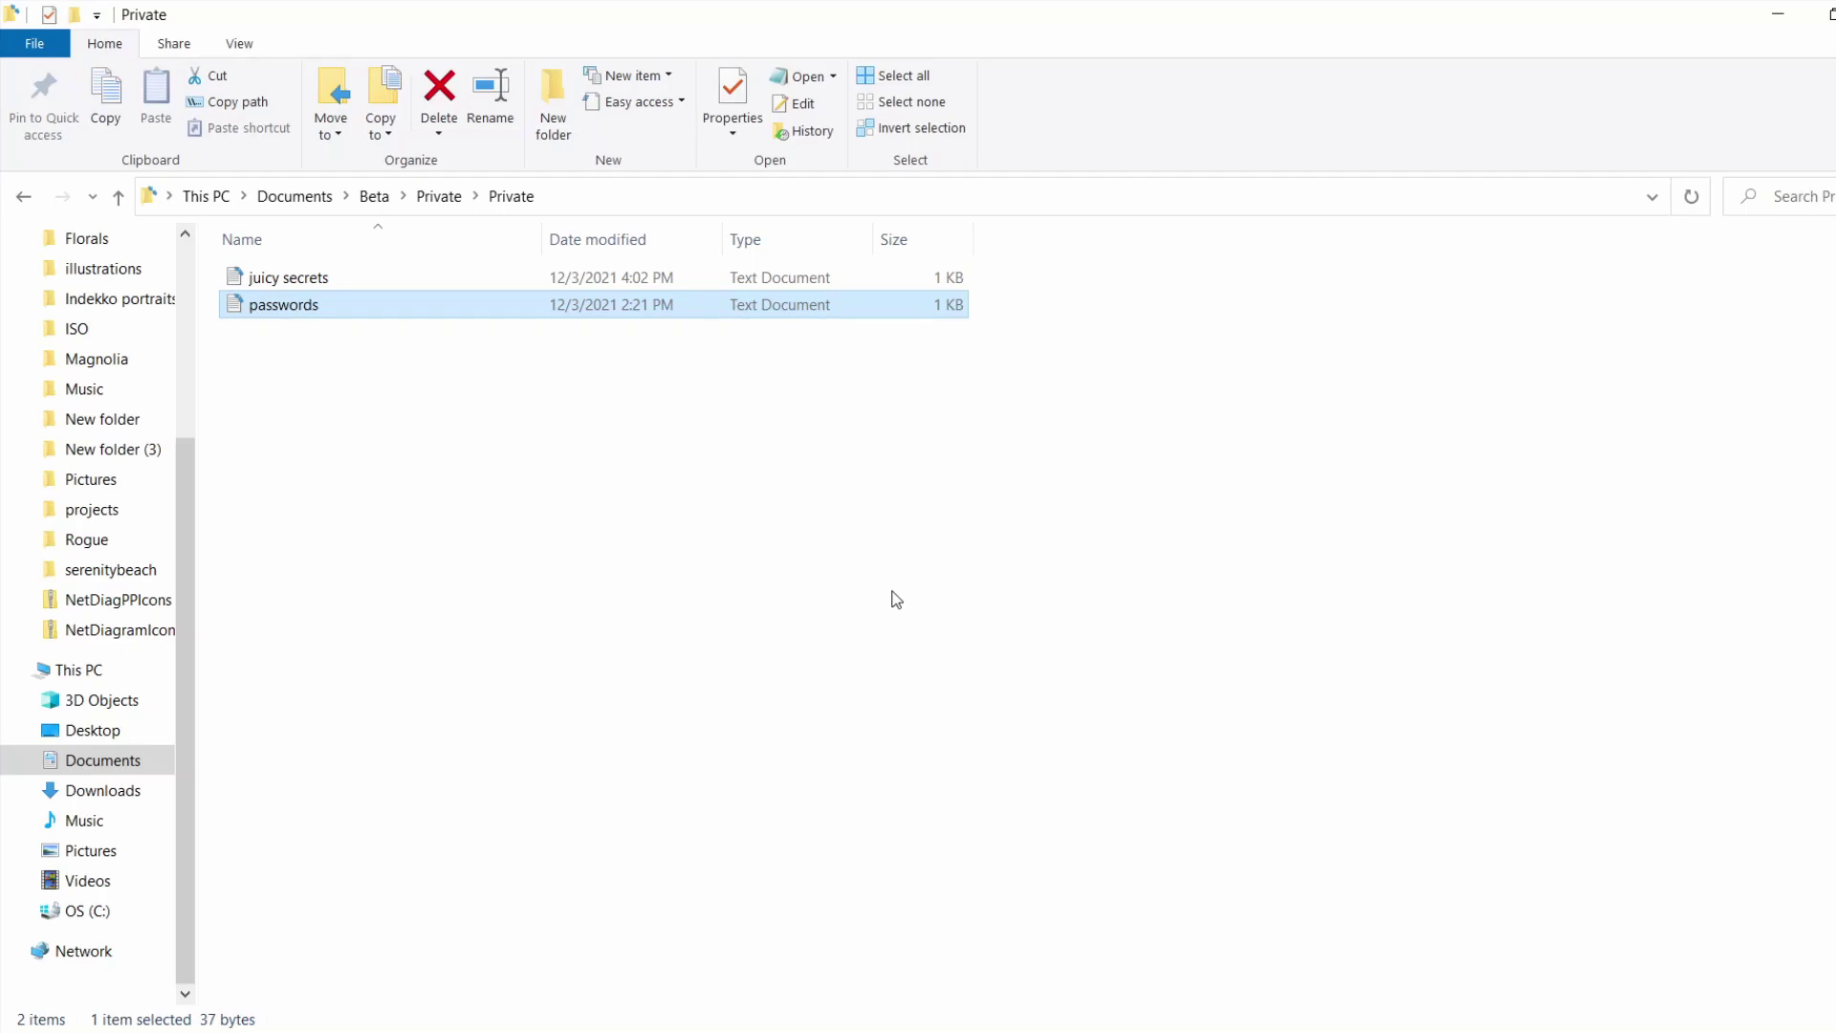
- Return to the outer Private folder and run FolderLocker.bat, confirming Y to lock it
{"action": "left_click", "coordinate": [444, 197]}
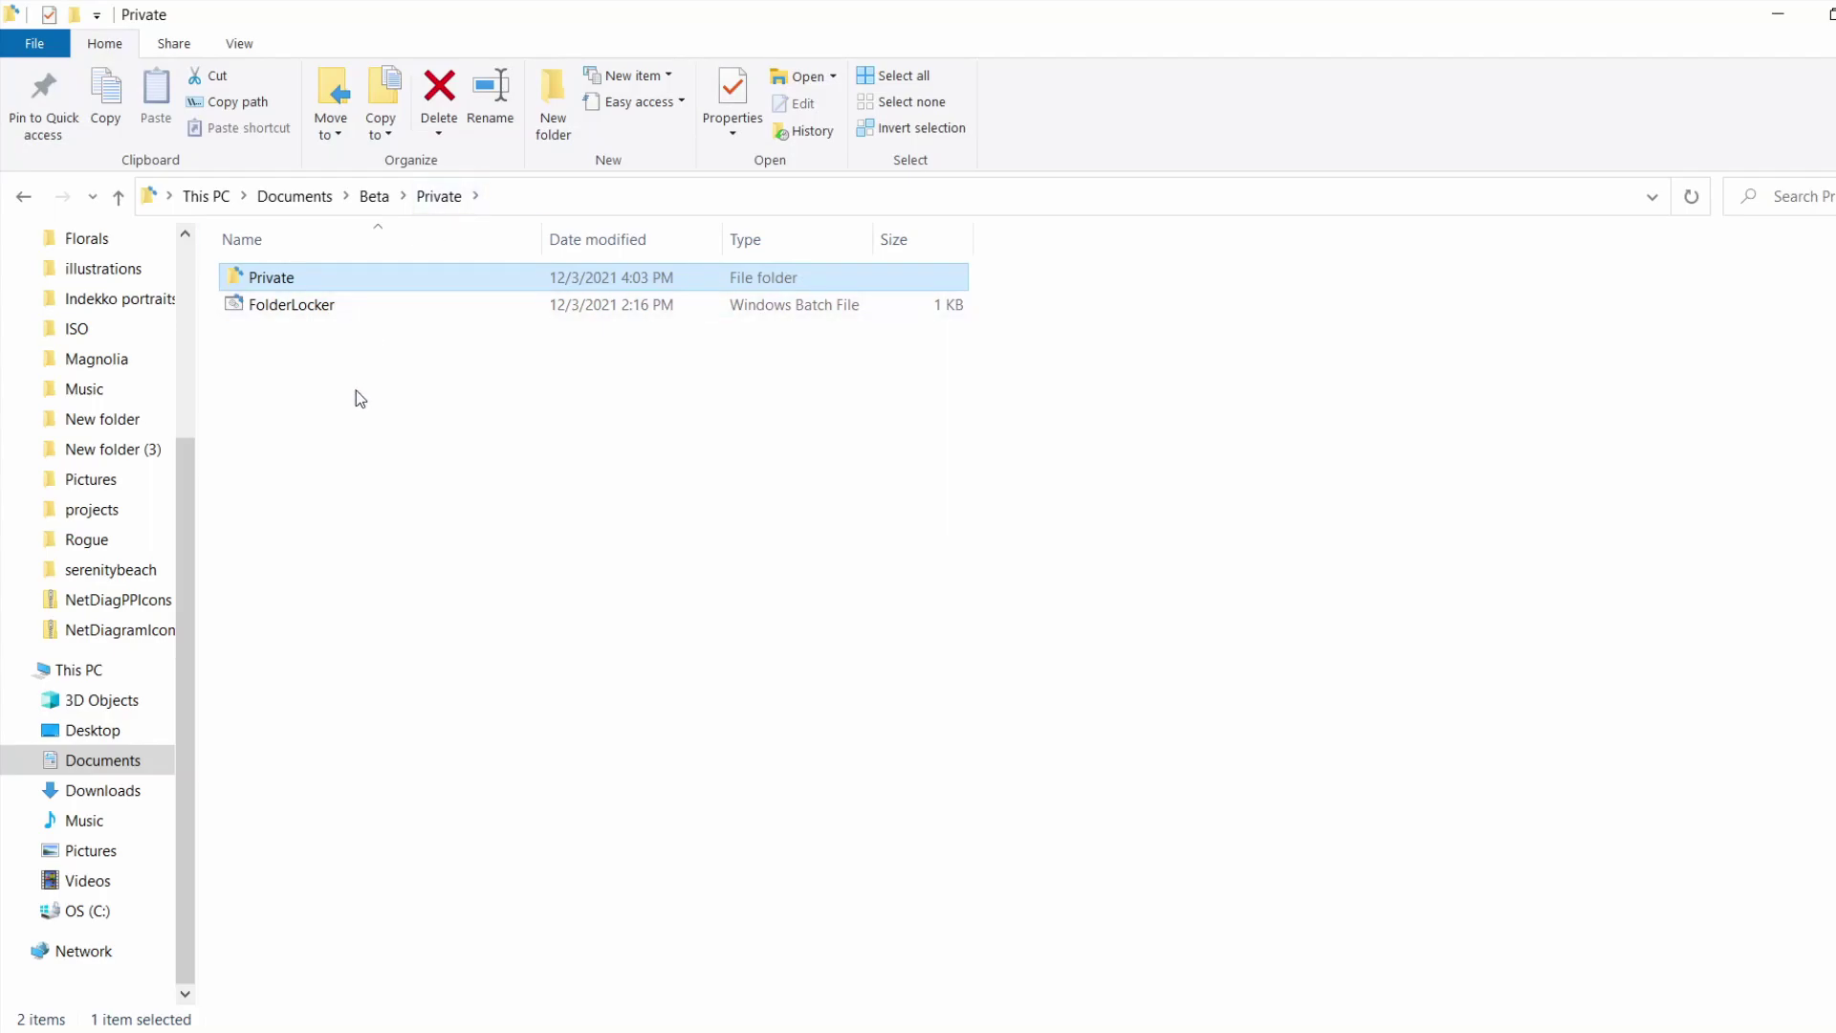
{"action": "double_click", "coordinate": [326, 306]}
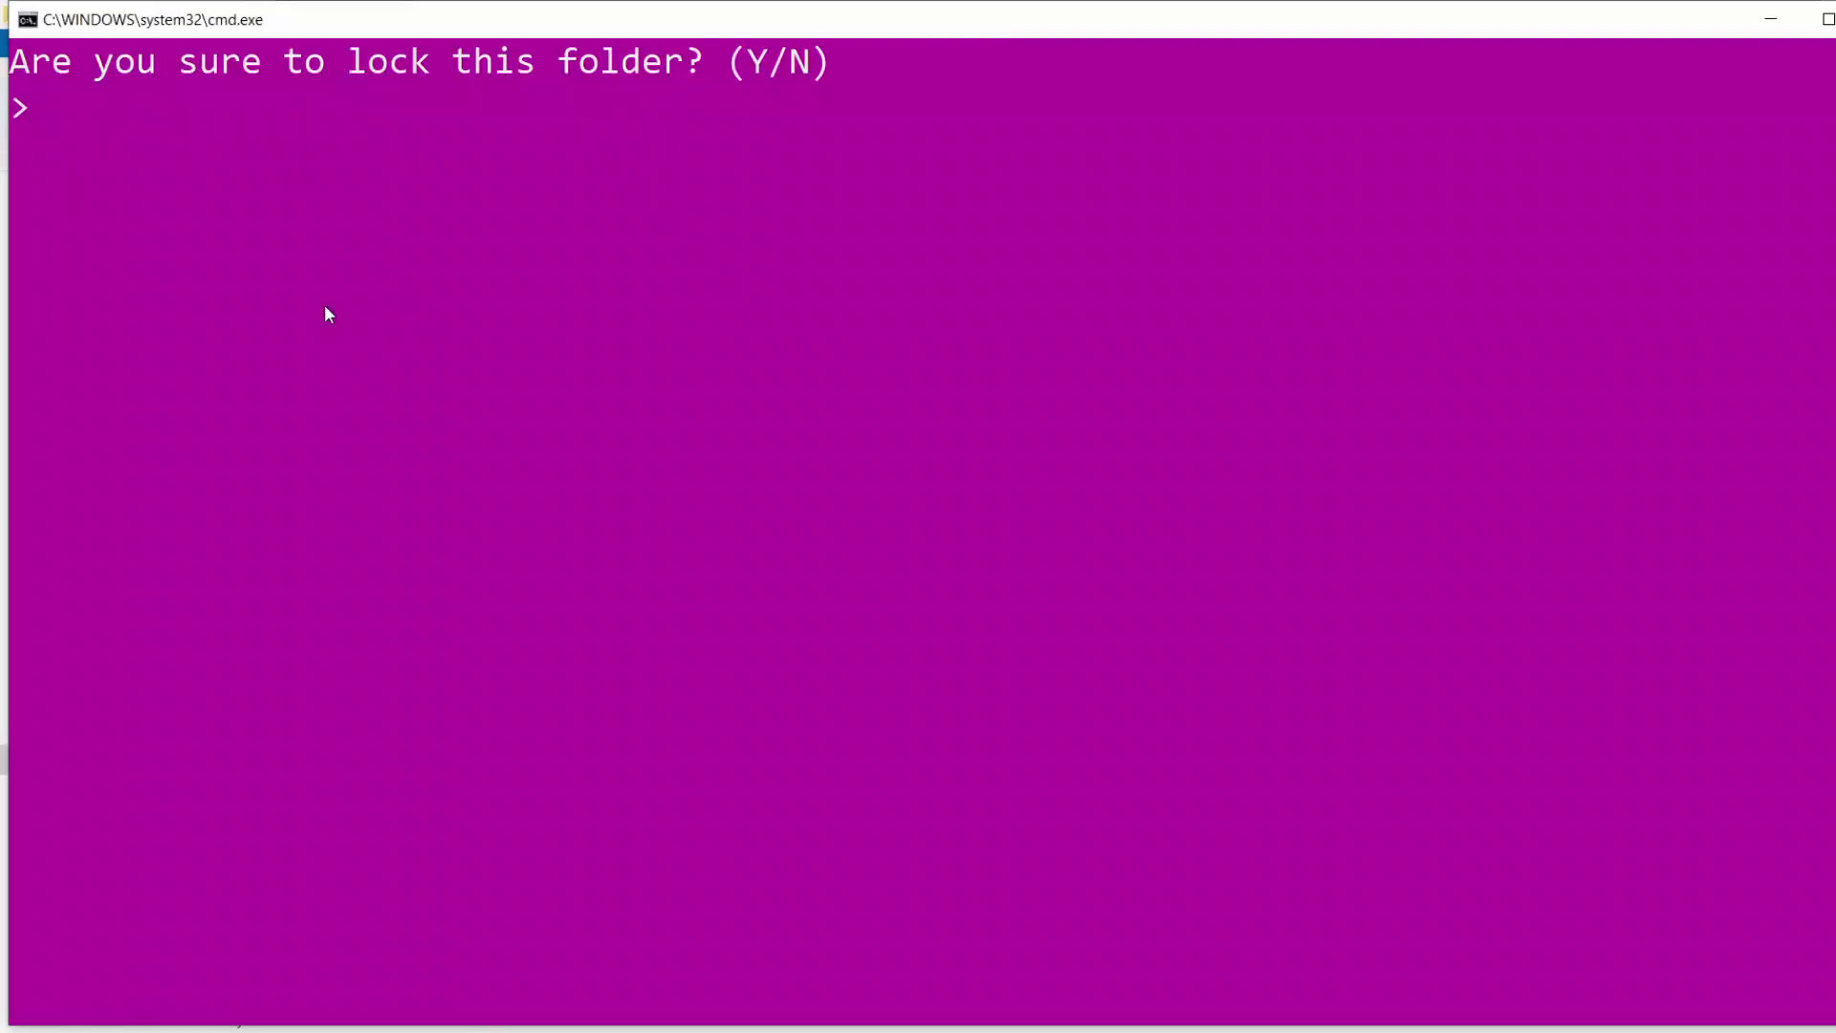
{"action": "type", "text": "Y"}
{"action": "key", "text": "Return"}
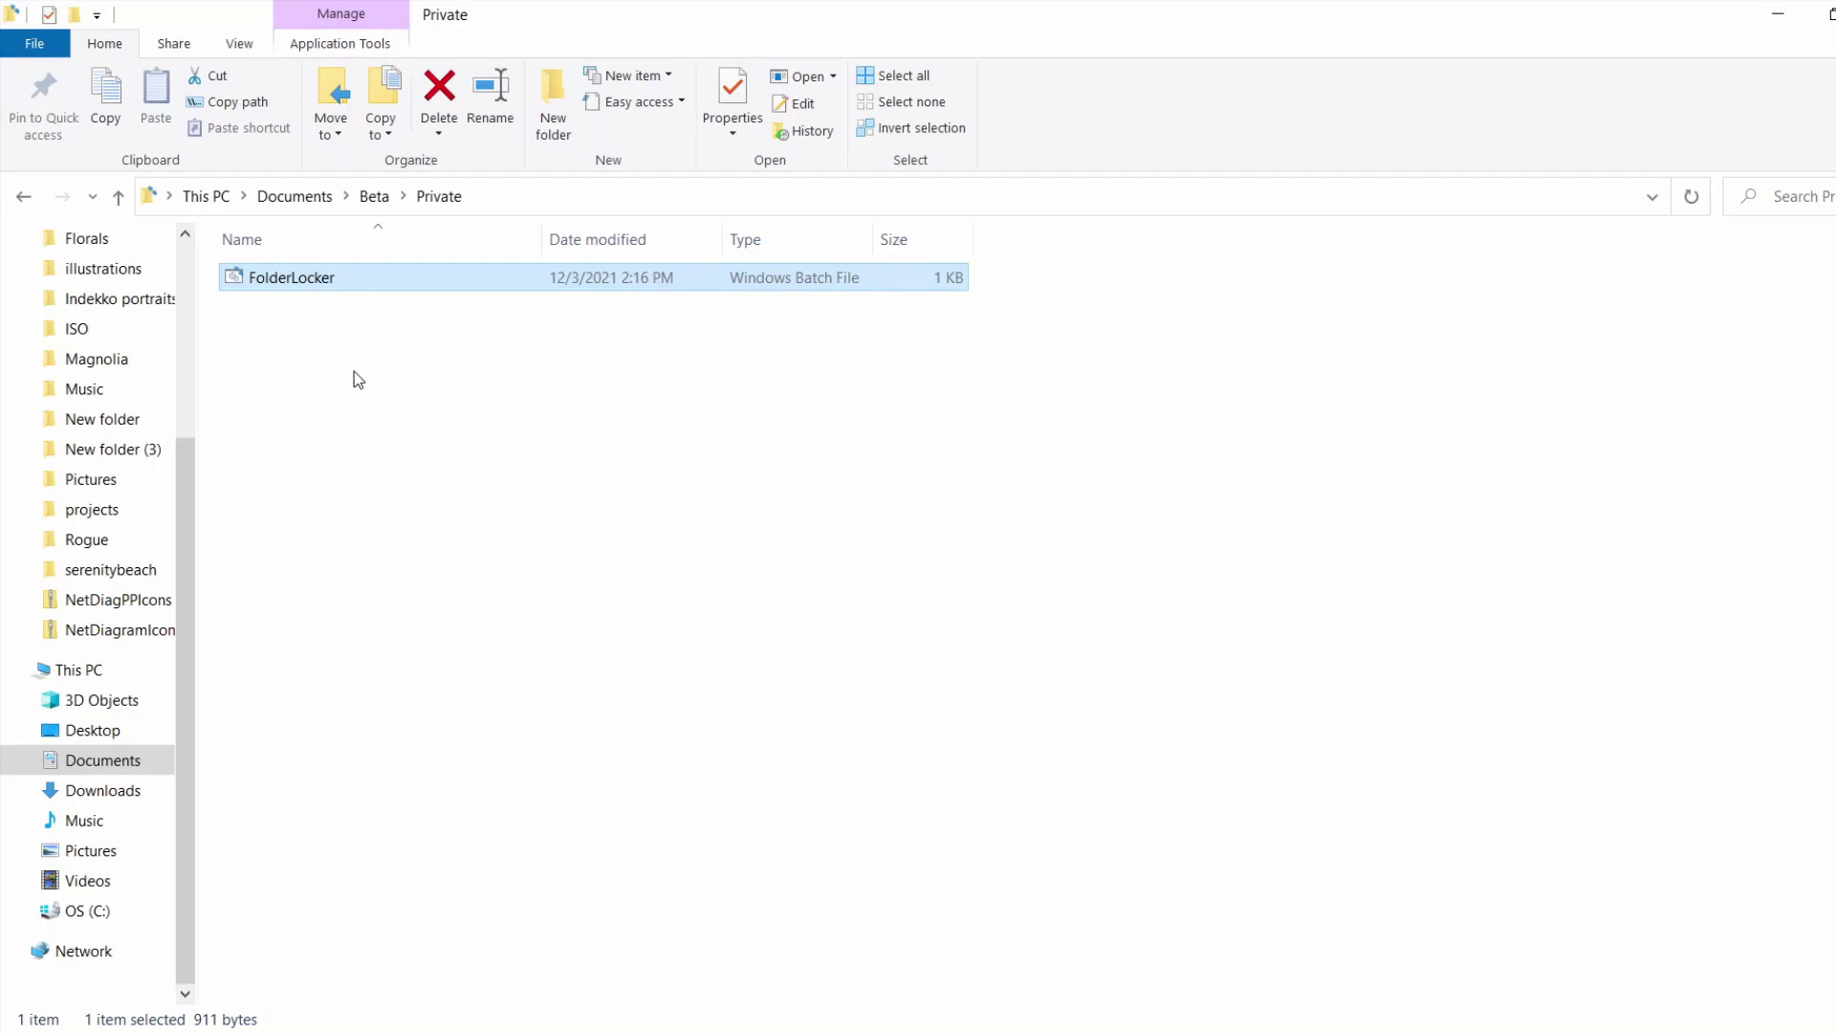
{"action": "double_click", "coordinate": [335, 278]}
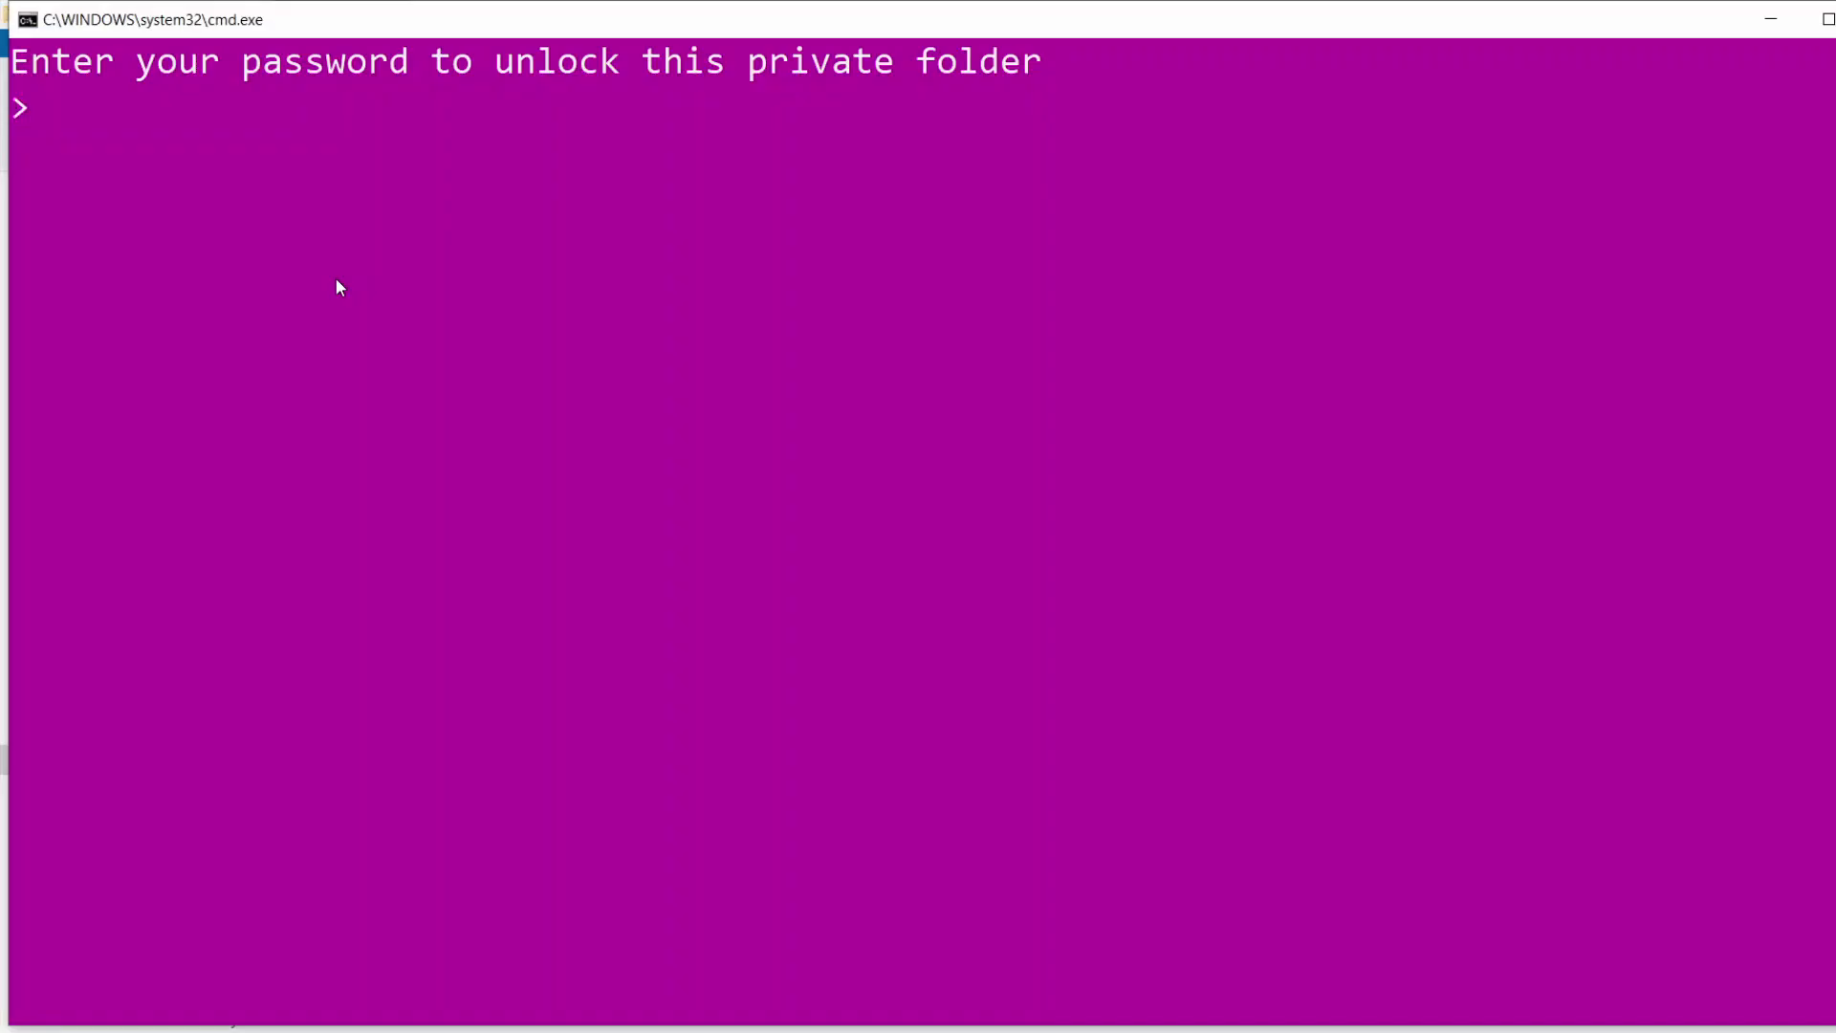
{"action": "type", "text": "passwo"}
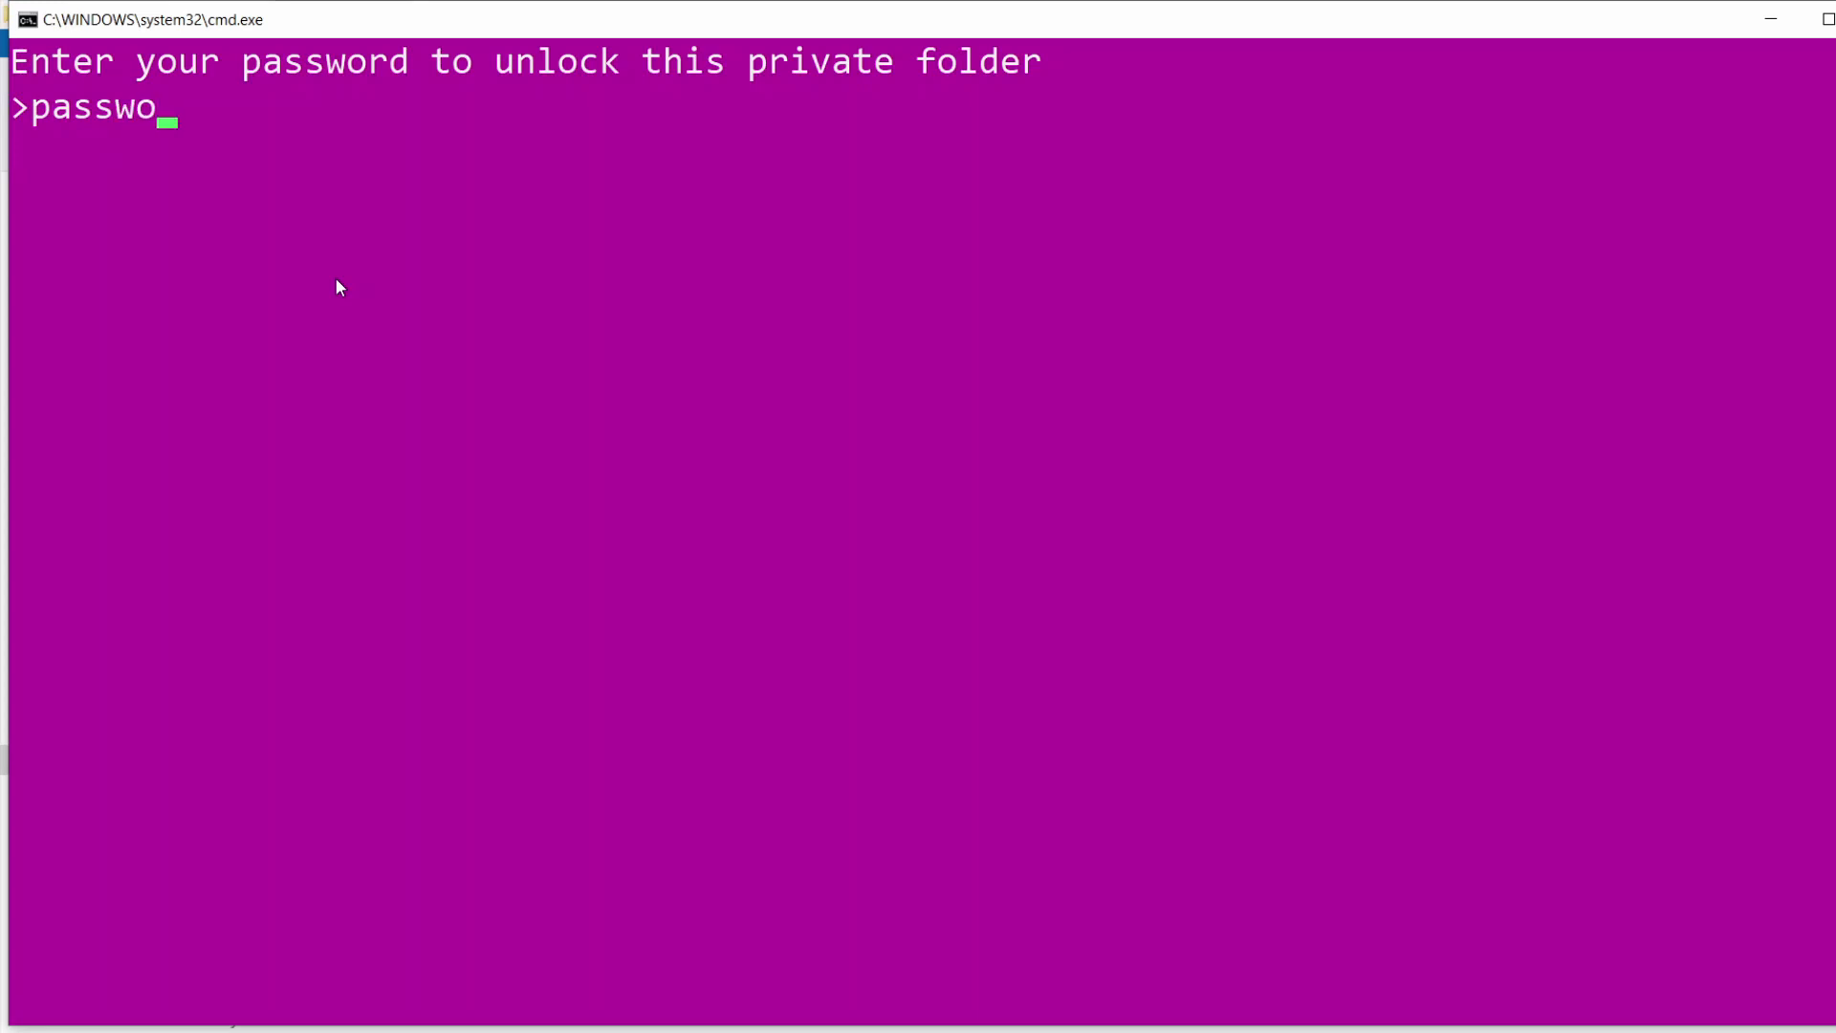
{"action": "type", "text": "rd12345"}
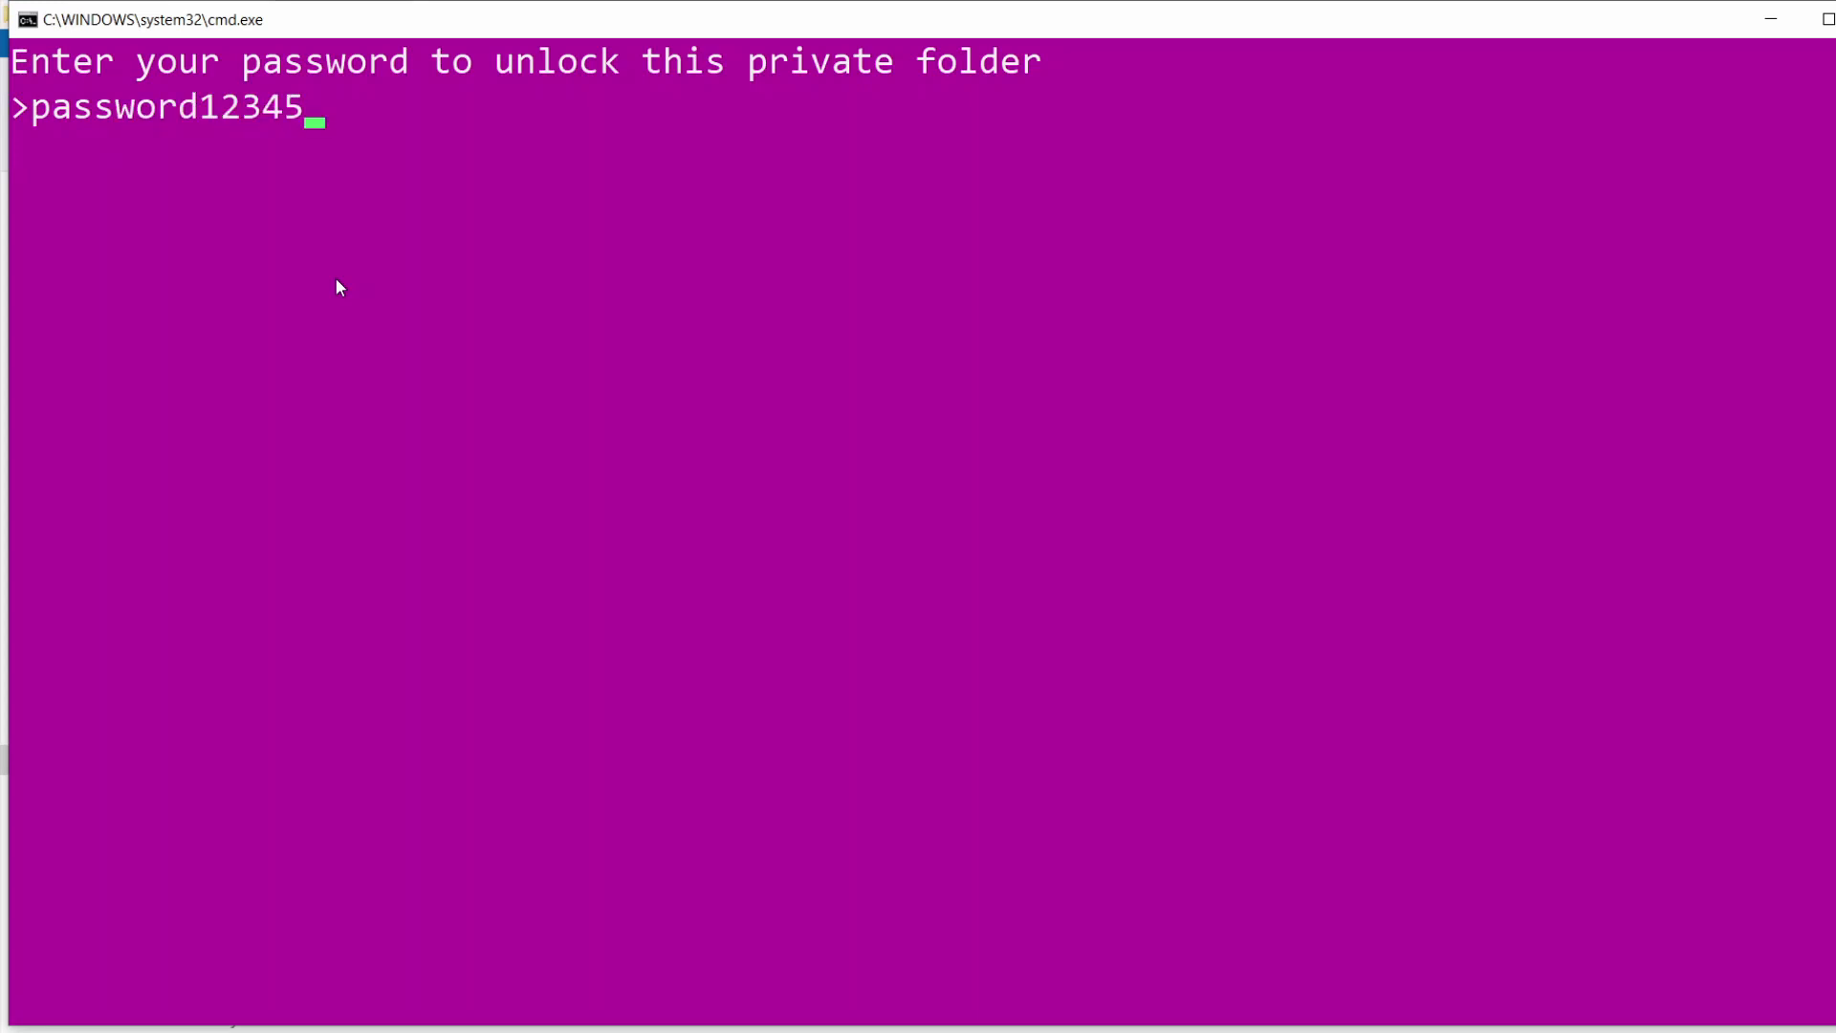
{"action": "key", "text": "Return"}
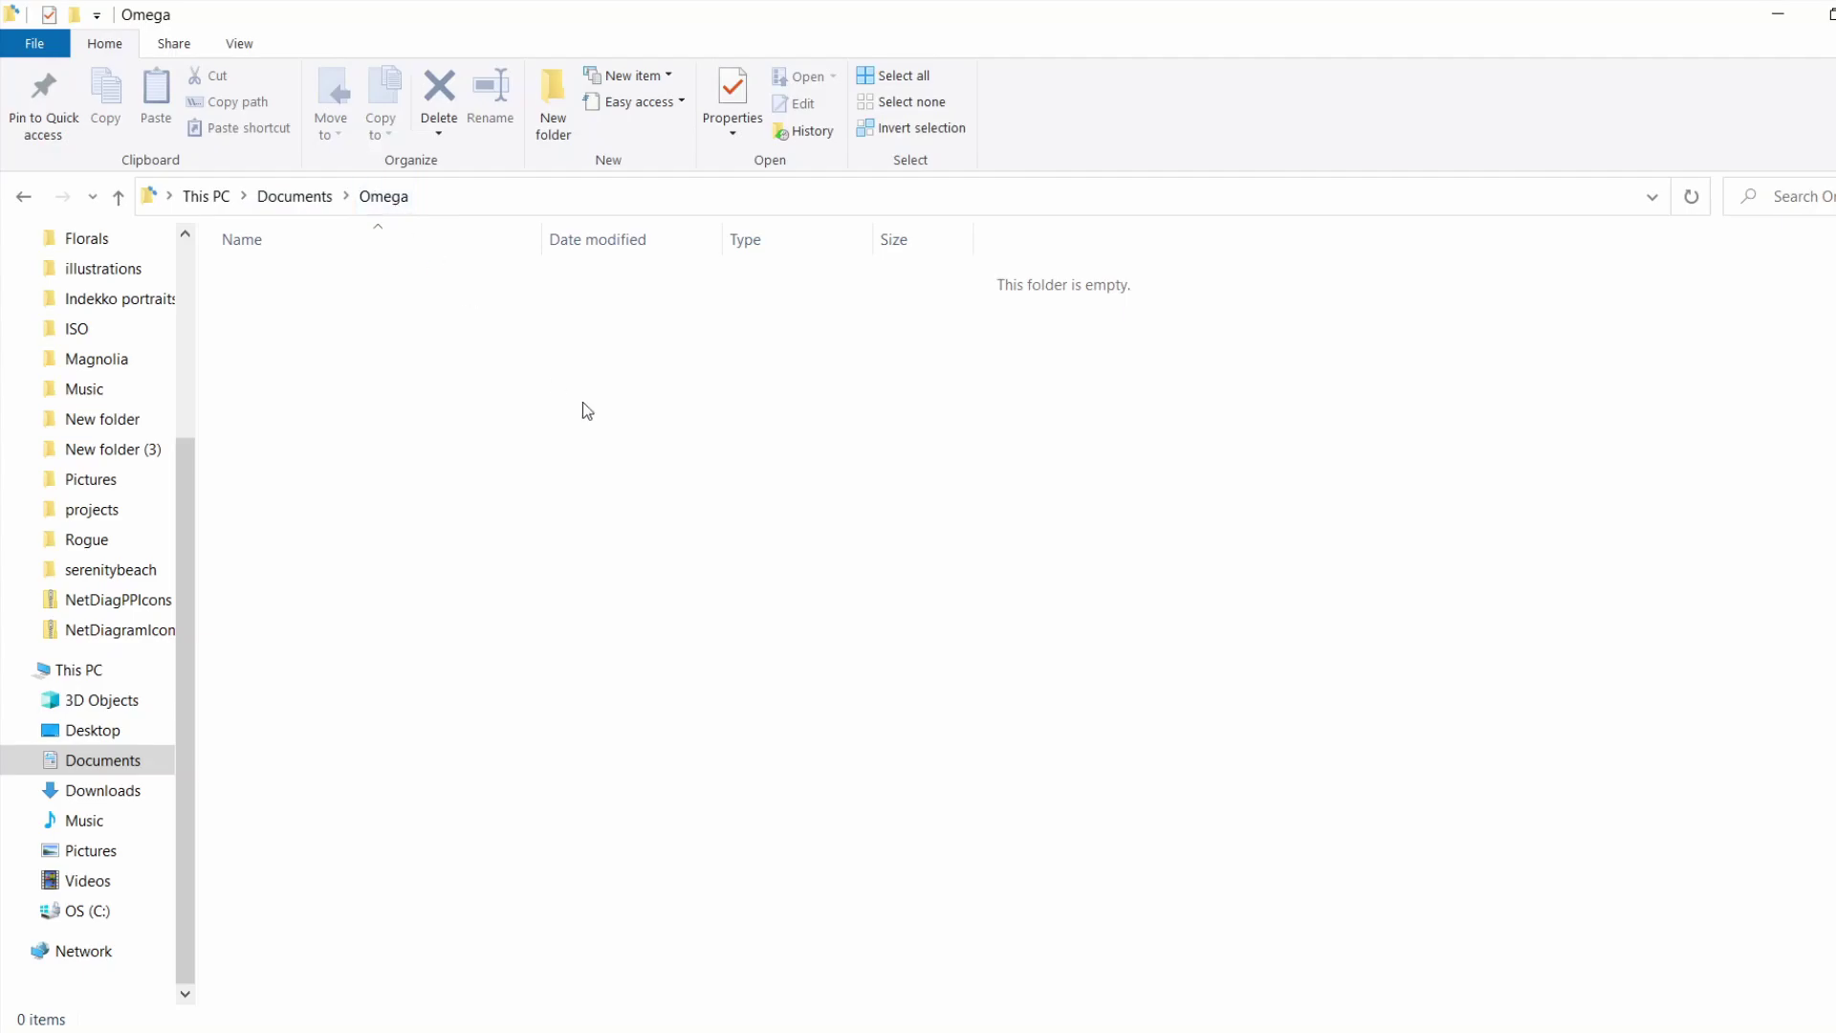
- Create a new folder in Documents > Omega and name it Private
{"action": "left_click", "coordinate": [553, 132]}
{"action": "left_click", "coordinate": [313, 284]}
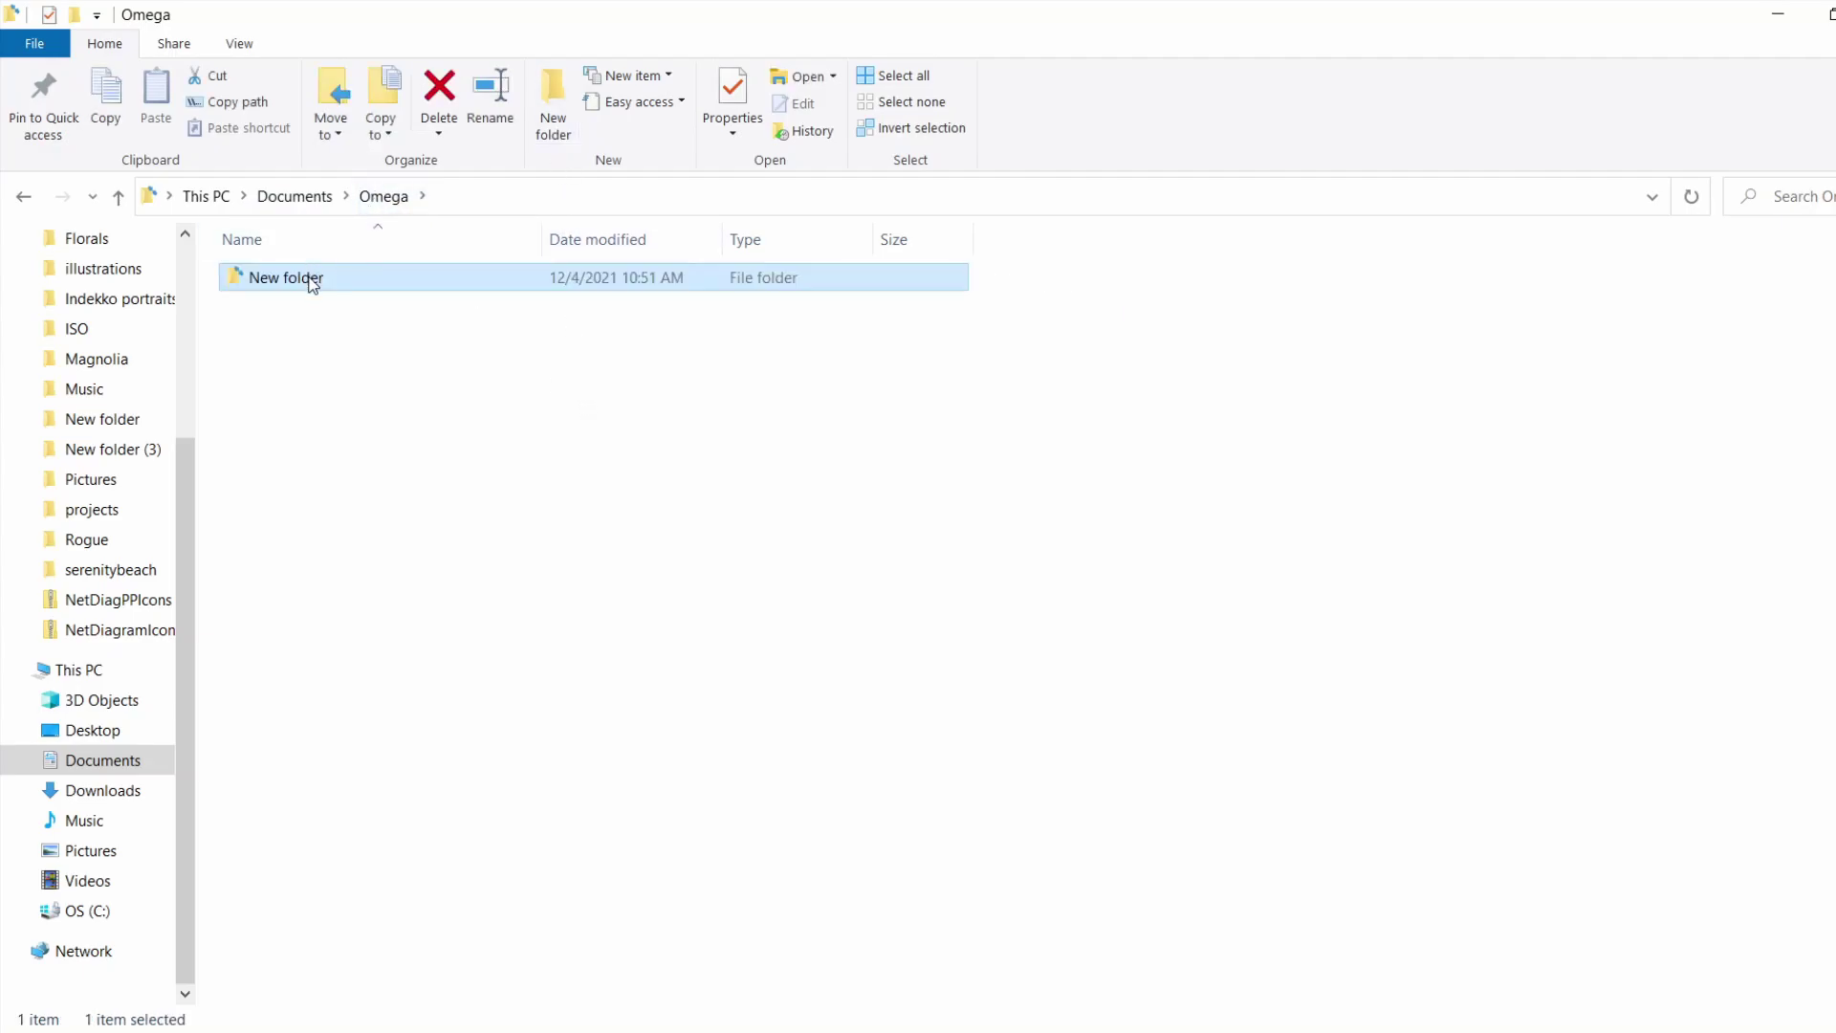
{"action": "left_click", "coordinate": [312, 284]}
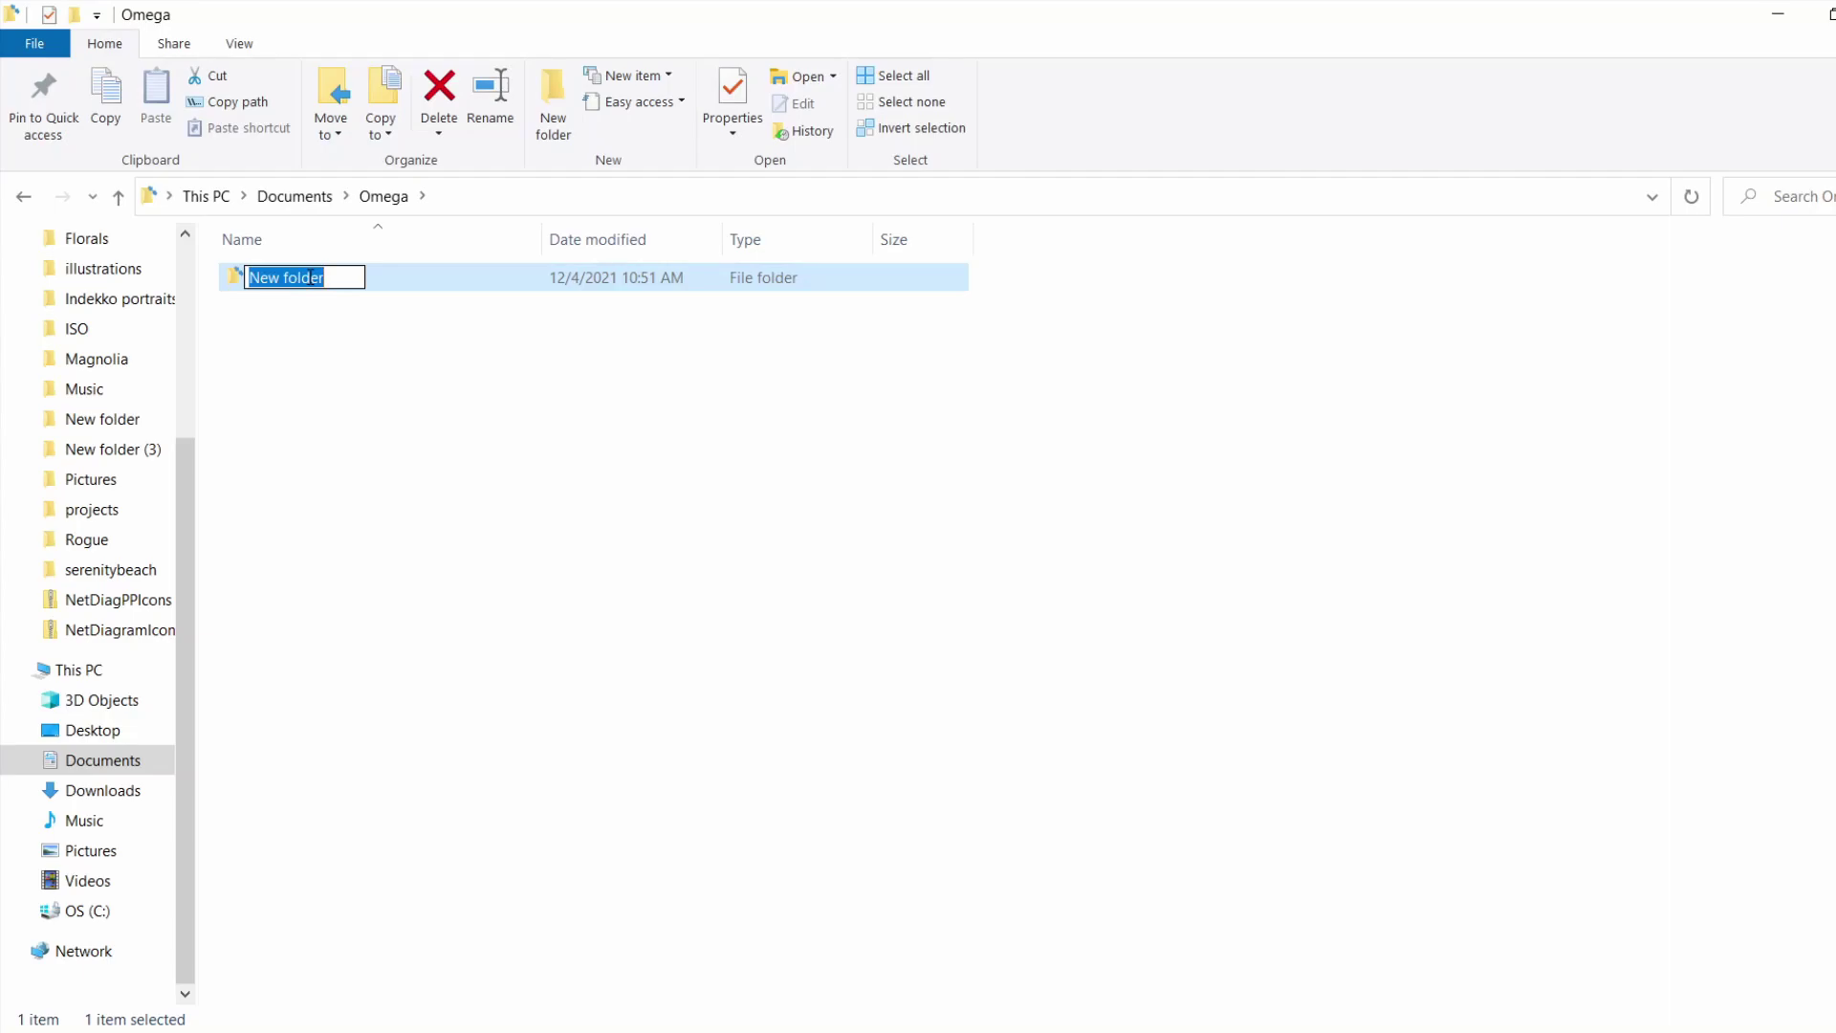
{"action": "type", "text": "P"}
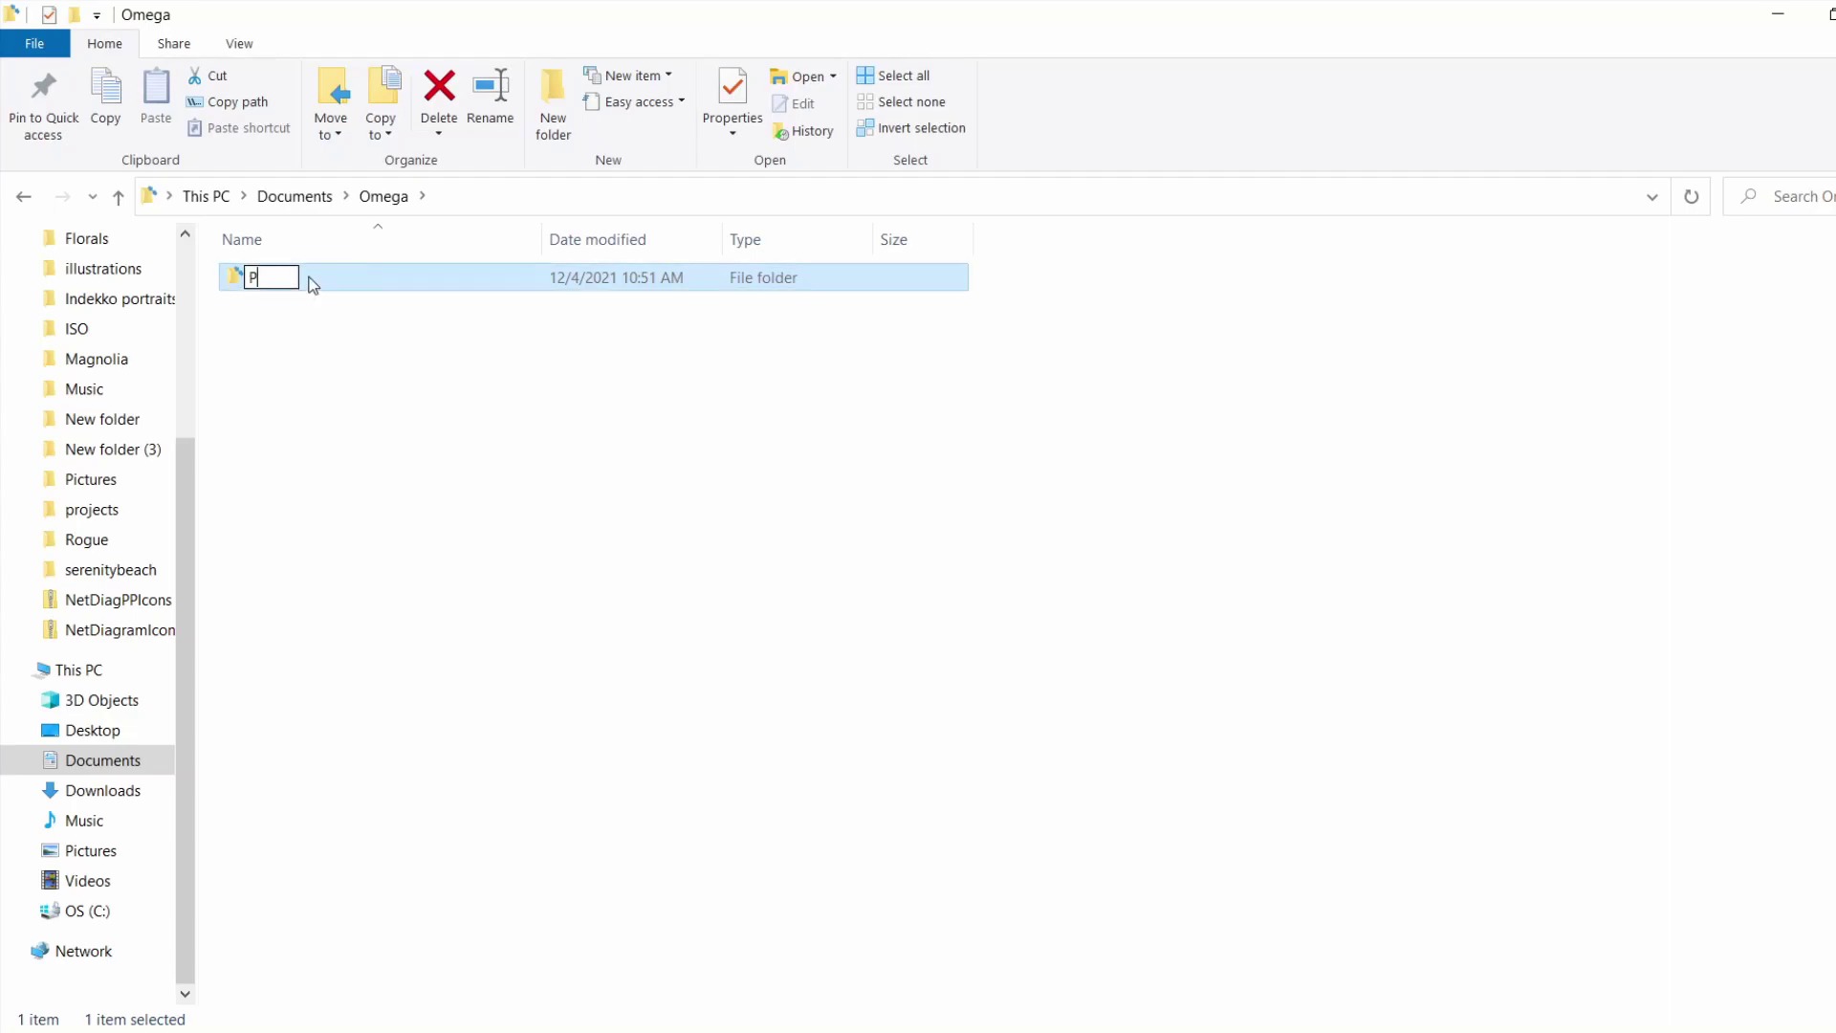
{"action": "type", "text": "rivate"}
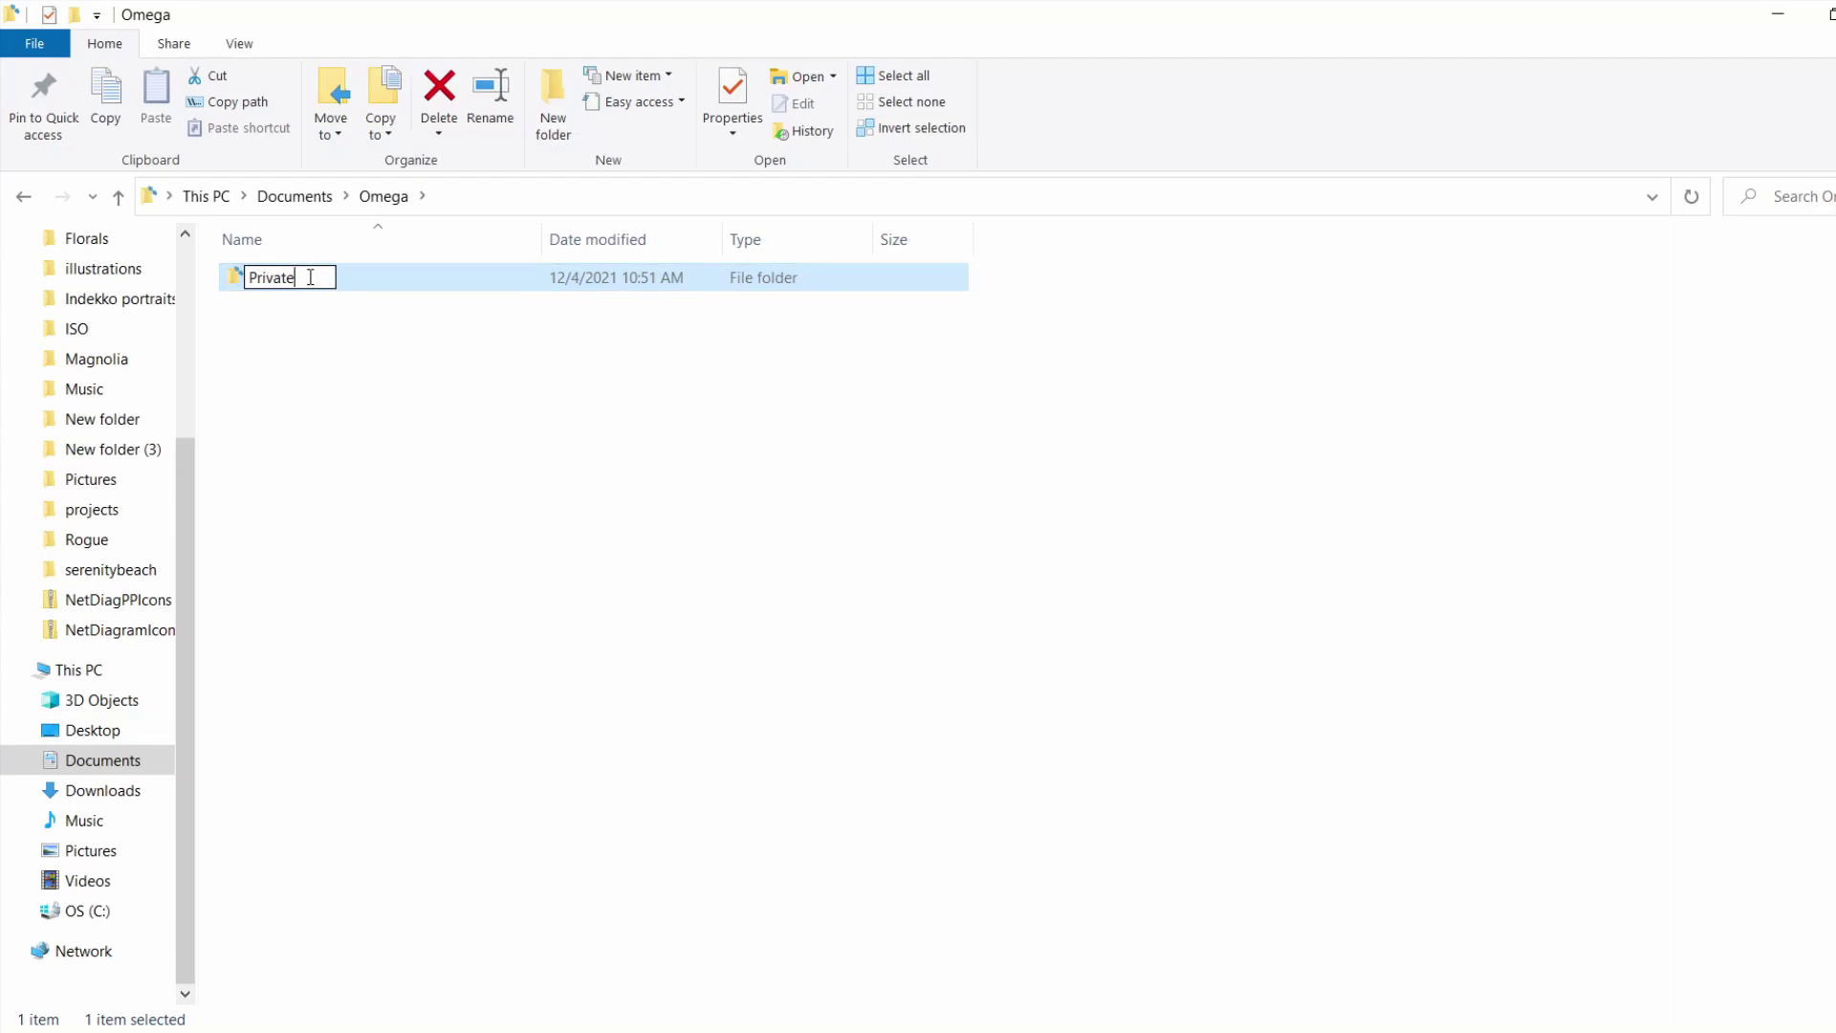
{"action": "key", "text": "Return"}
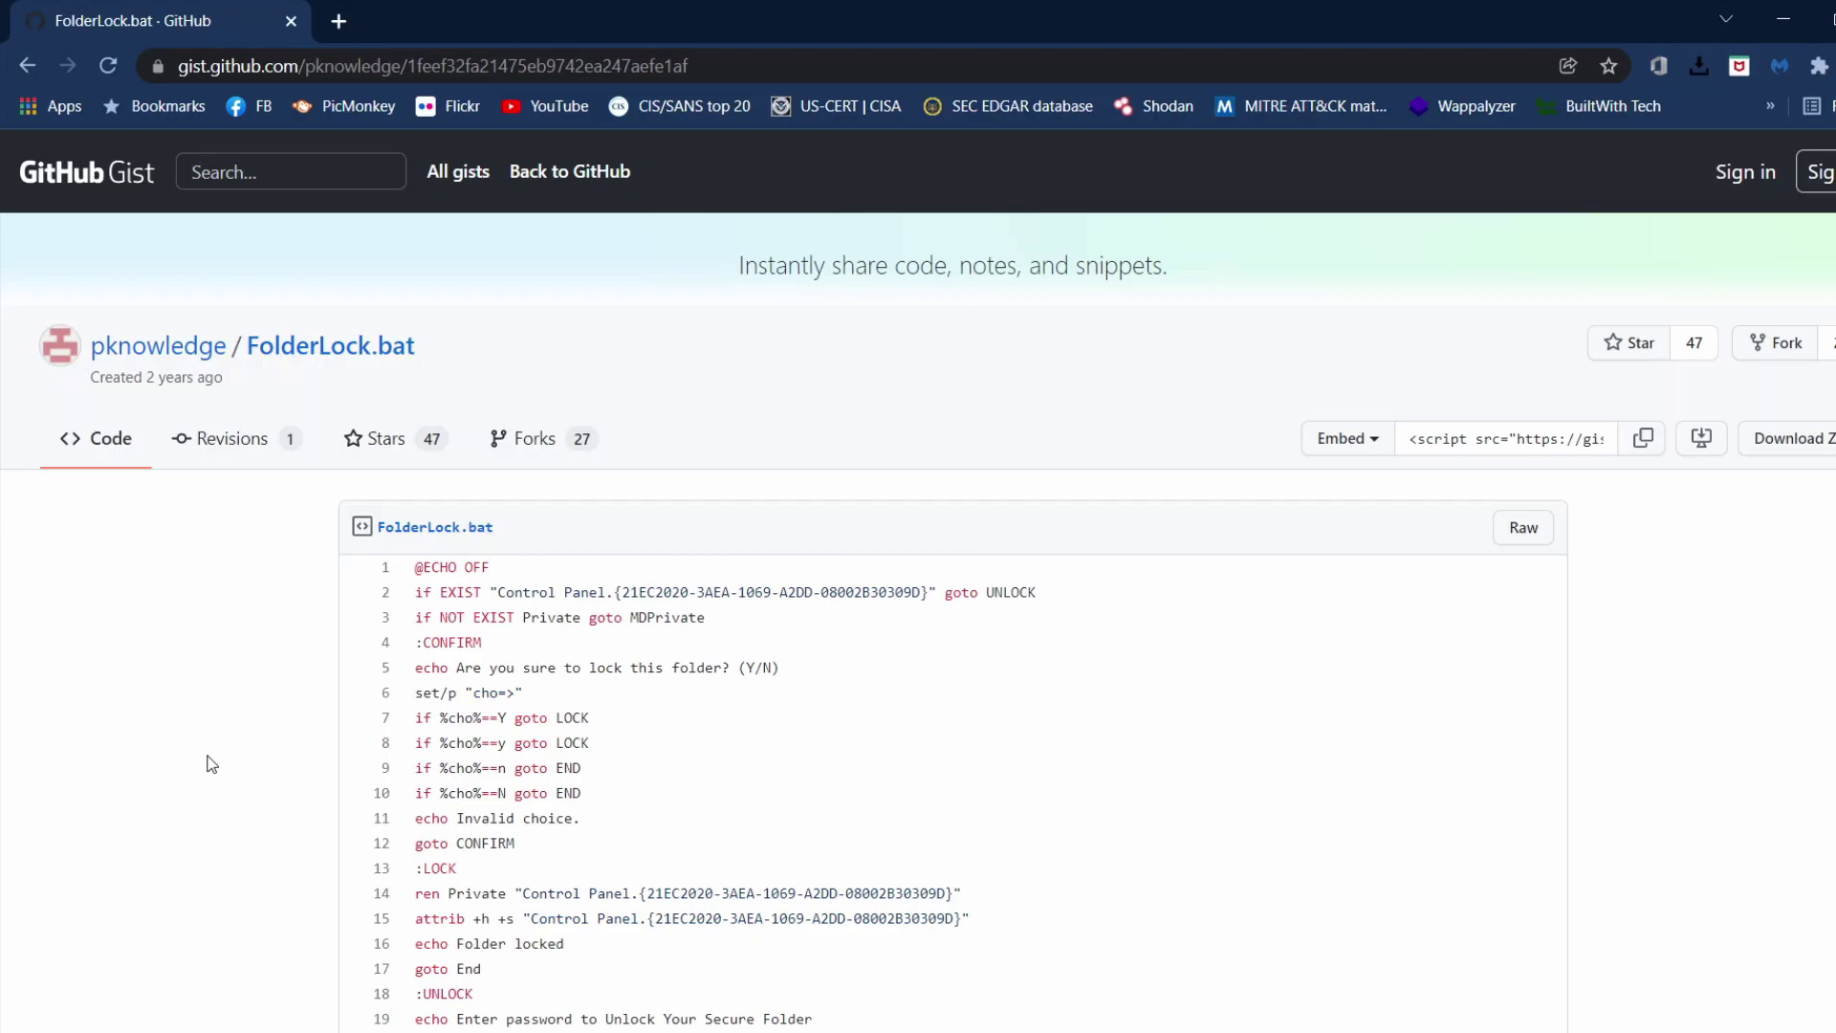
- Scroll to the FolderLock.bat code and select it from line 1 down toward line 33
{"action": "scroll", "coordinate": [212, 763], "scroll_direction": "down", "scroll_amount": 3}
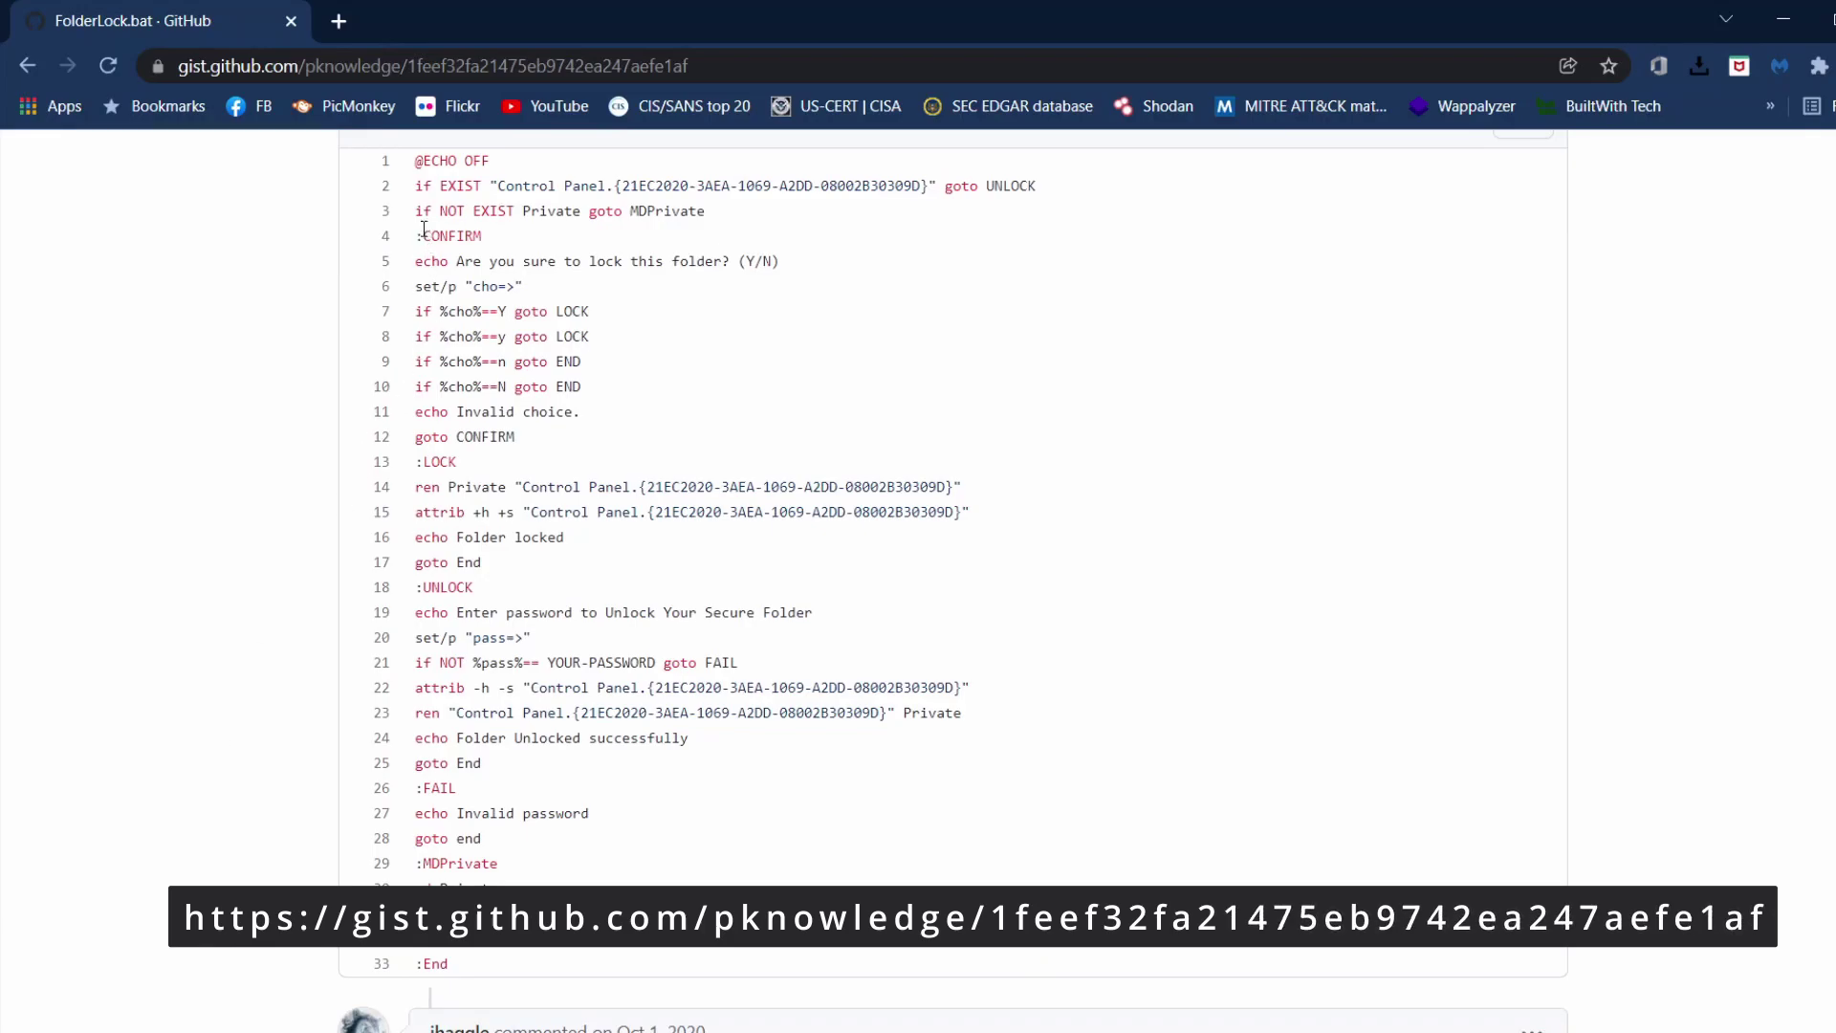
{"action": "left_click_drag", "start_coordinate": [412, 157], "coordinate": [438, 968]}
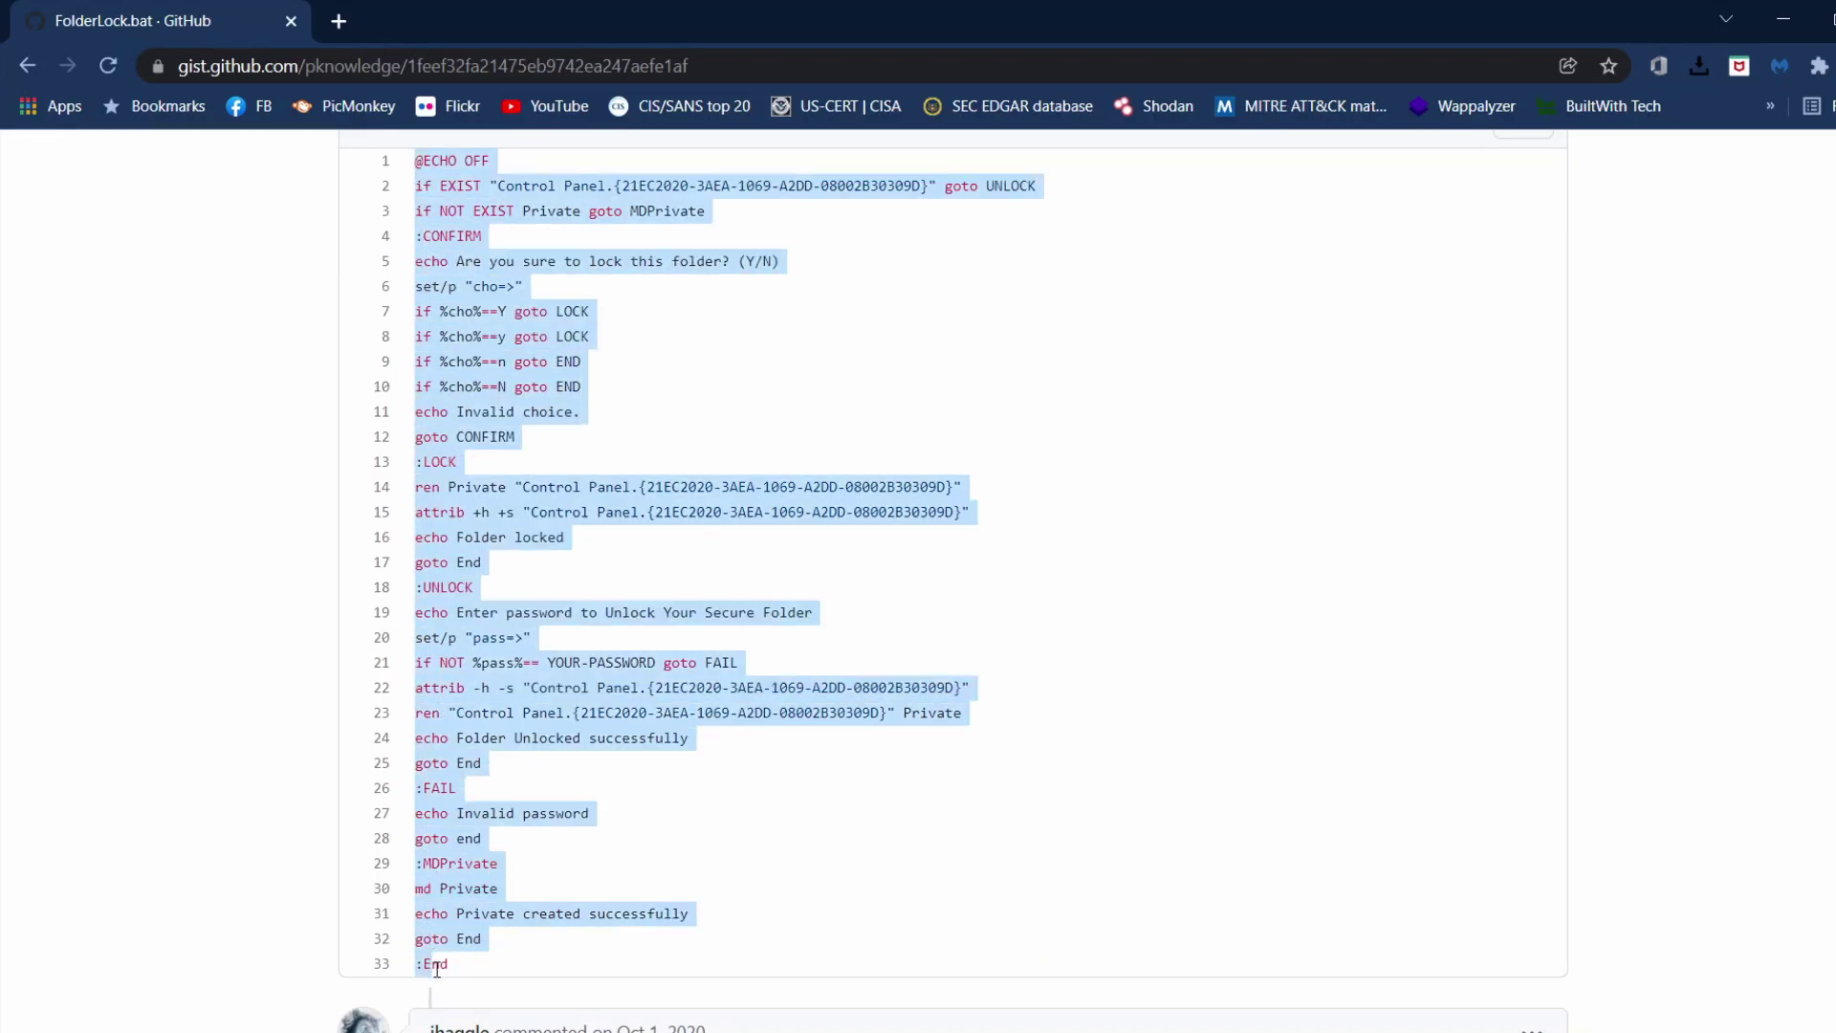
- Select the script through :End, paste it into Notepad, and place the cursor after YOUR-PASSWORD
{"action": "left_click_drag", "start_coordinate": [437, 968], "coordinate": [450, 966]}
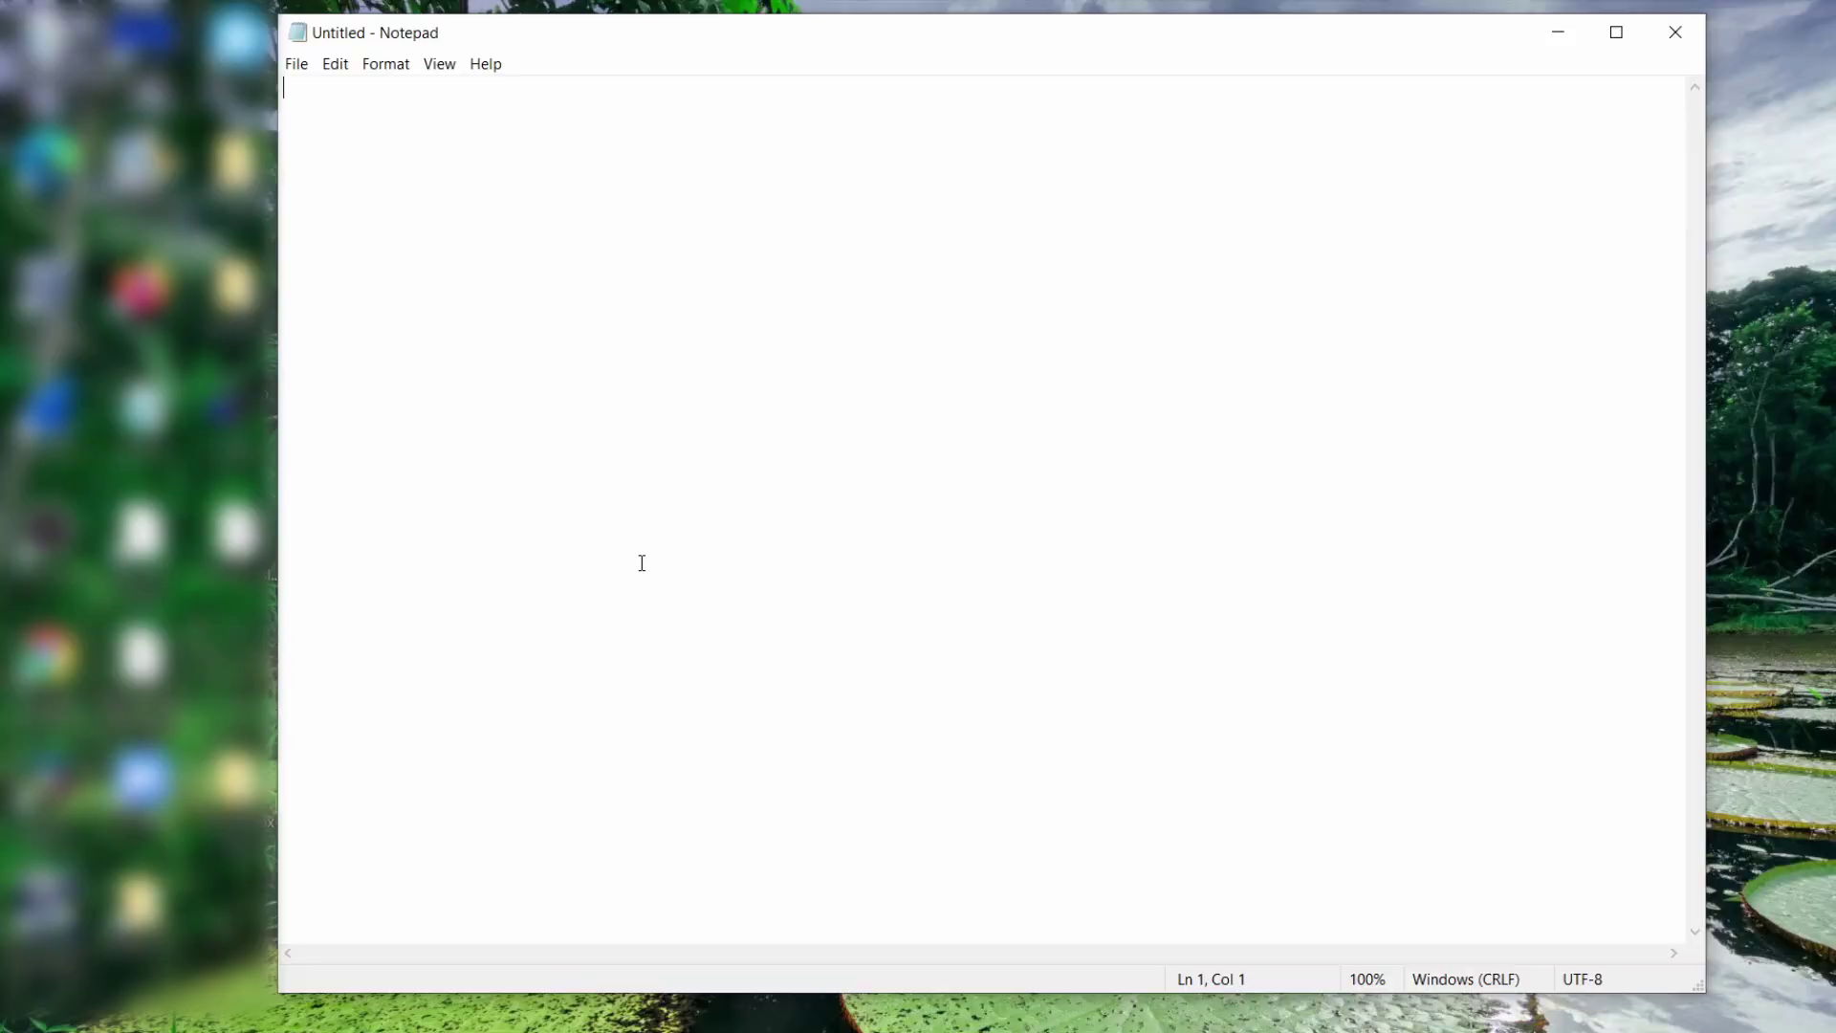
{"action": "key", "text": "ctrl+v"}
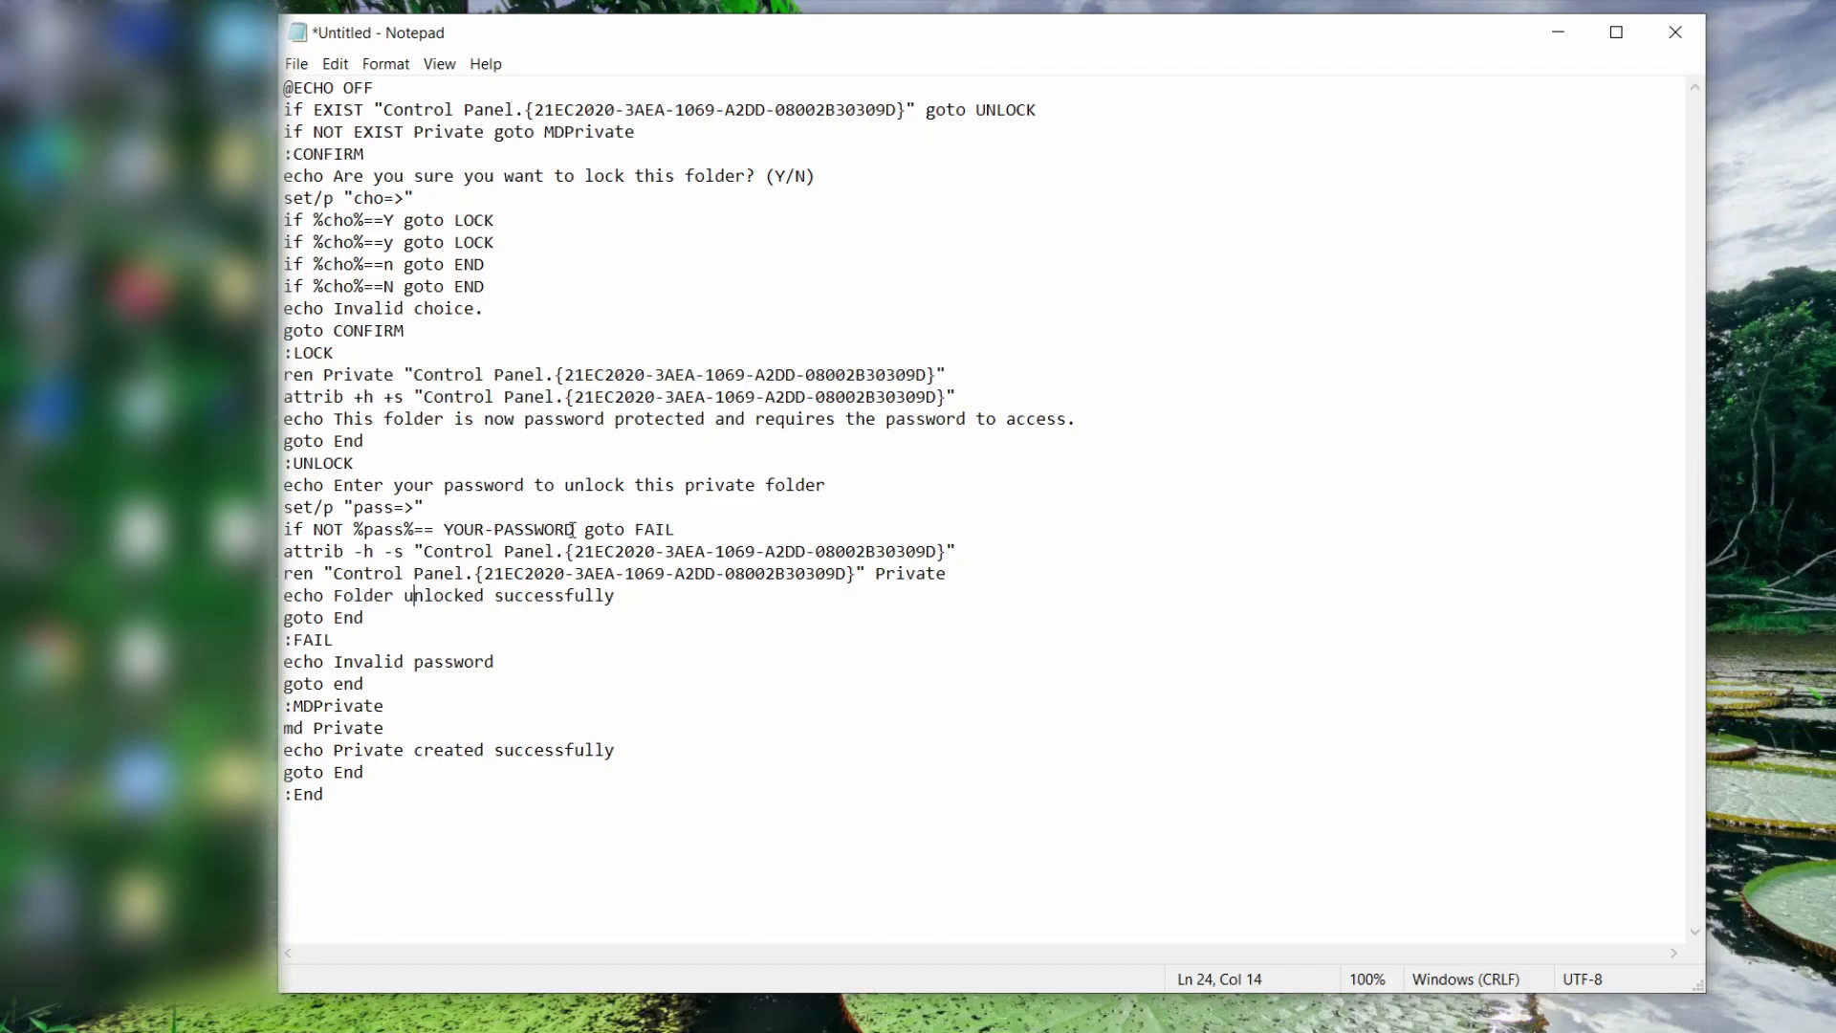
{"action": "left_click", "coordinate": [574, 529]}
- Replace the YOUR-PASSWORD placeholder on line 21 with a new password
{"action": "key", "text": "BackSpace"}
{"action": "key", "text": "BackSpace"}
{"action": "key", "text": "BackSpace"}
{"action": "key", "text": "BackSpace"}
{"action": "key", "text": "BackSpace"}
{"action": "key", "text": "BackSpace"}
{"action": "key", "text": "BackSpace"}
{"action": "key", "text": "BackSpace"}
{"action": "key", "text": "BackSpace"}
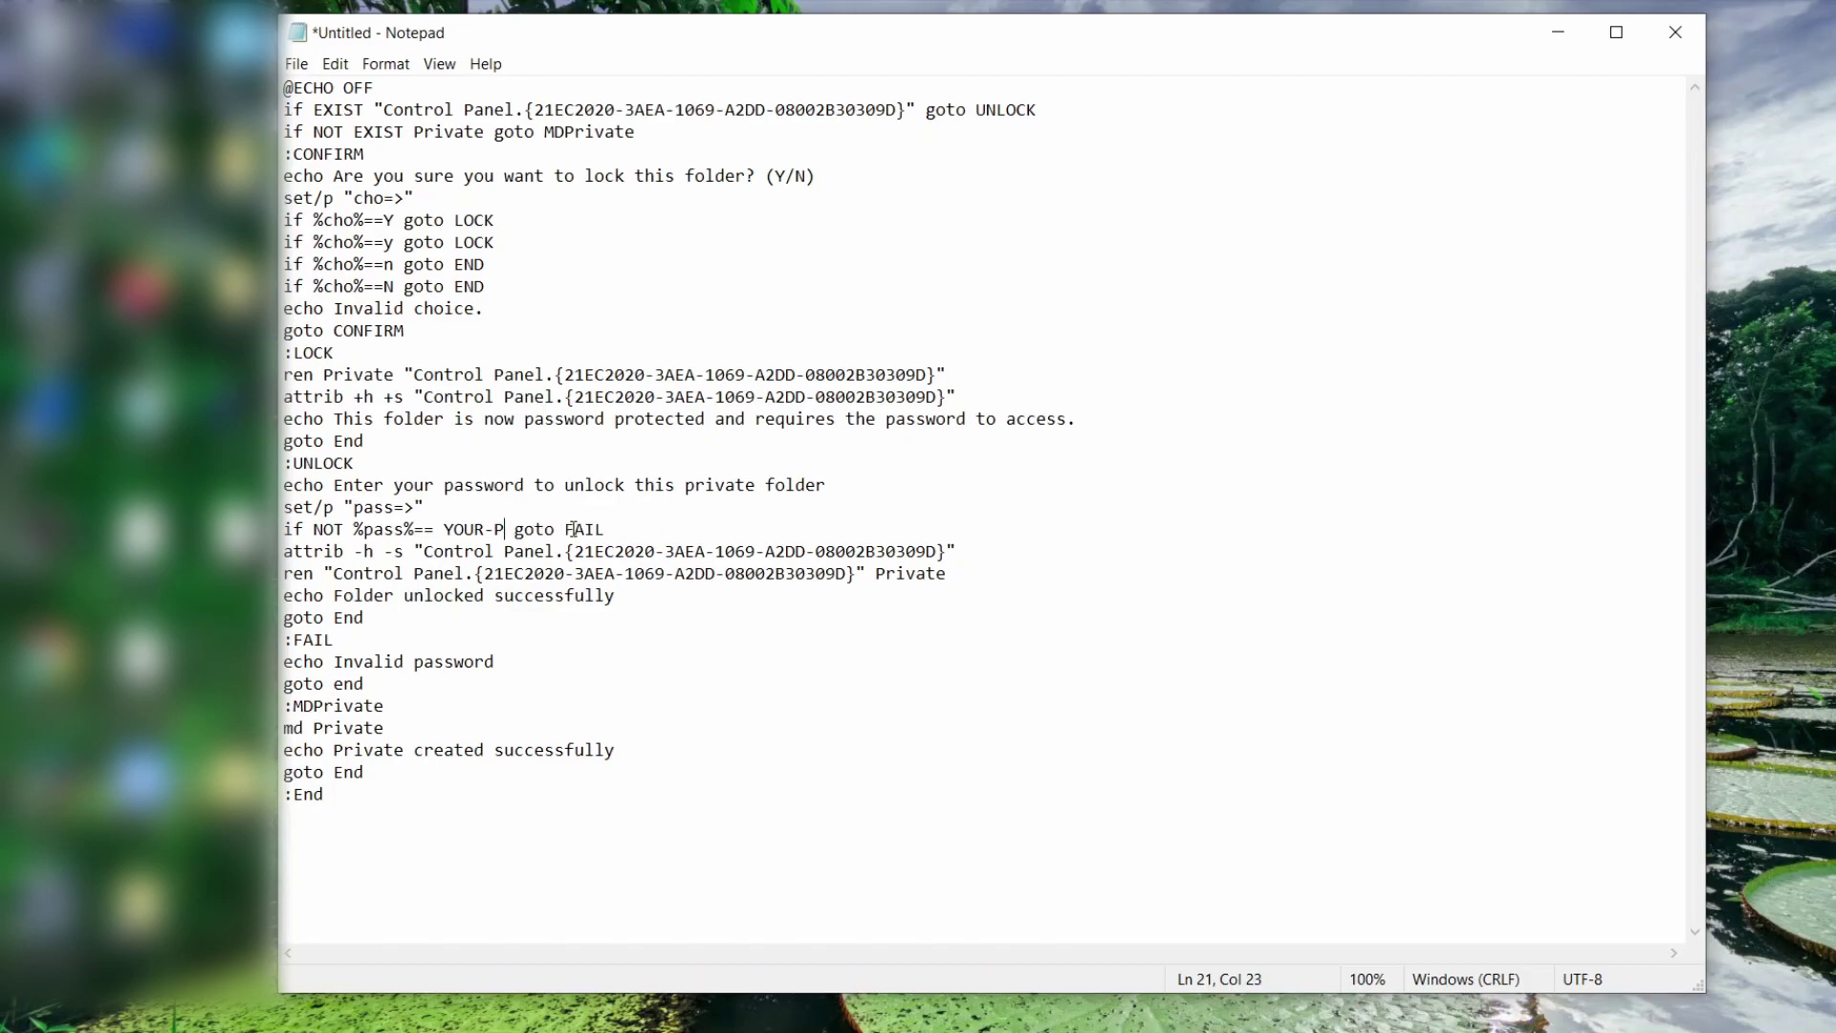
{"action": "key", "text": "BackSpace"}
{"action": "key", "text": "BackSpace"}
{"action": "key", "text": "BackSpace"}
{"action": "key", "text": "BackSpace"}
{"action": "type", "text": "password"}
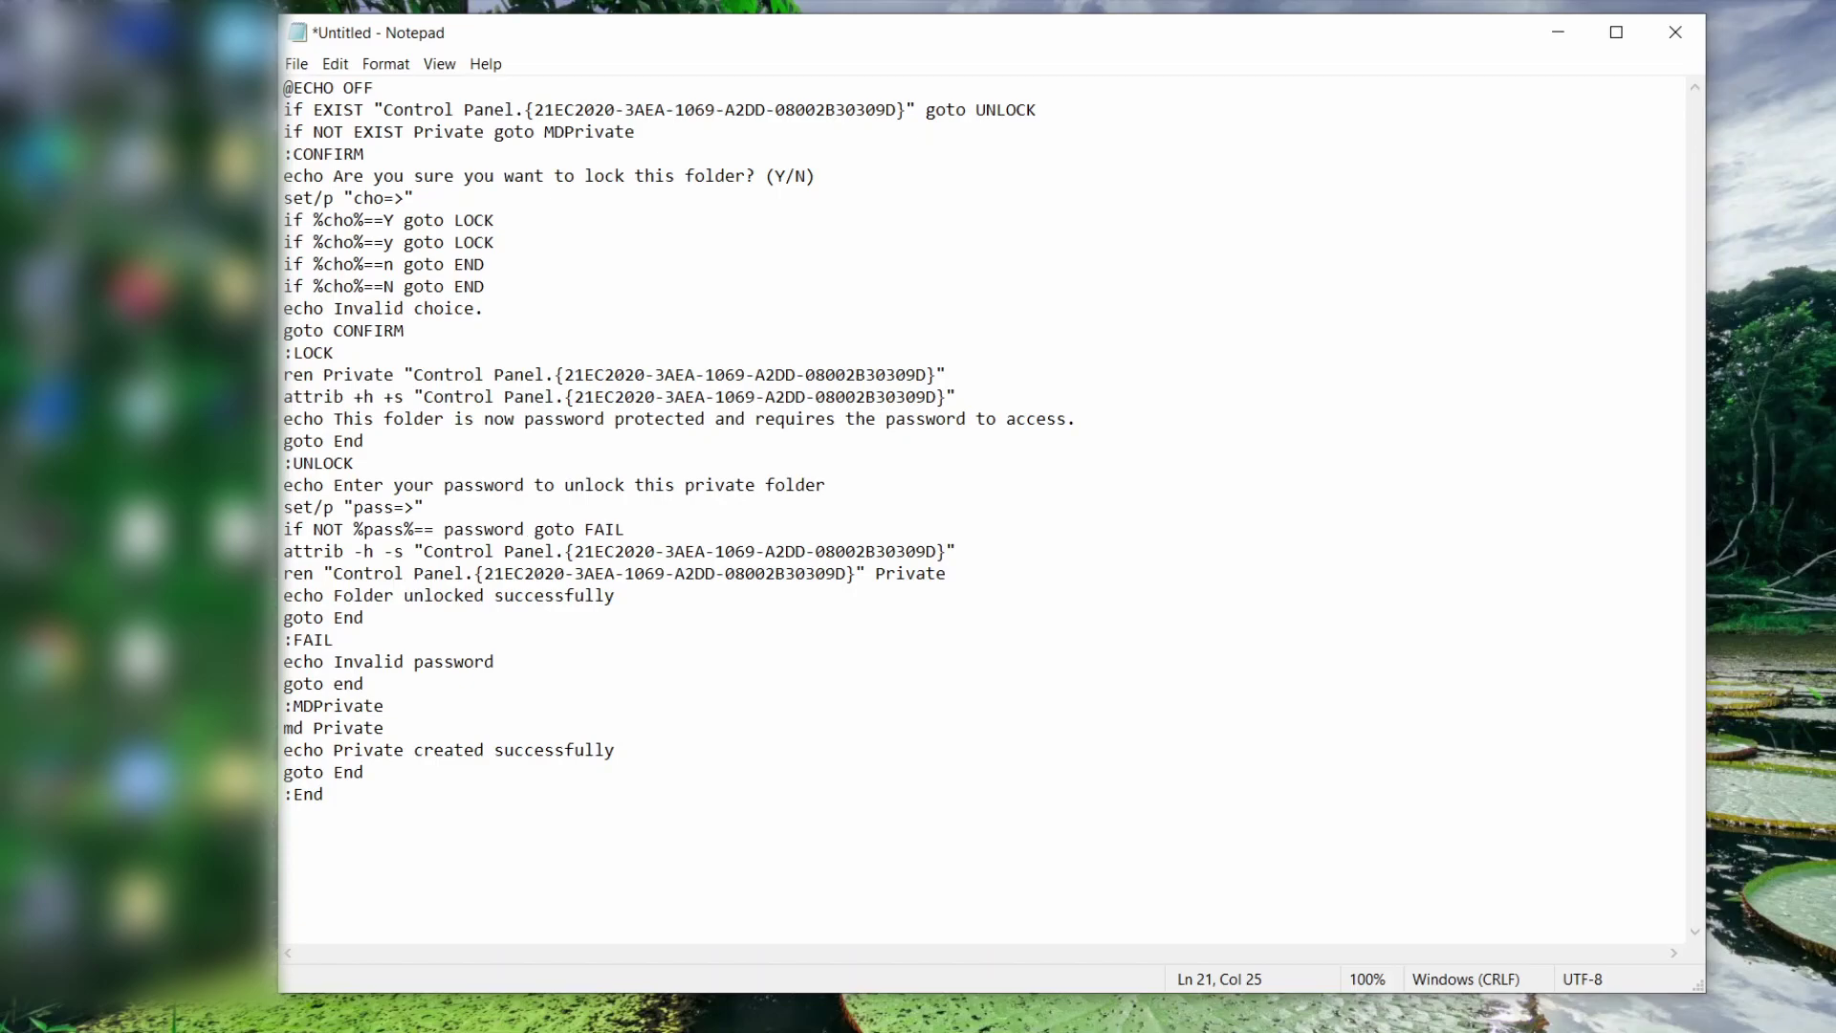
{"action": "type", "text": "12345"}
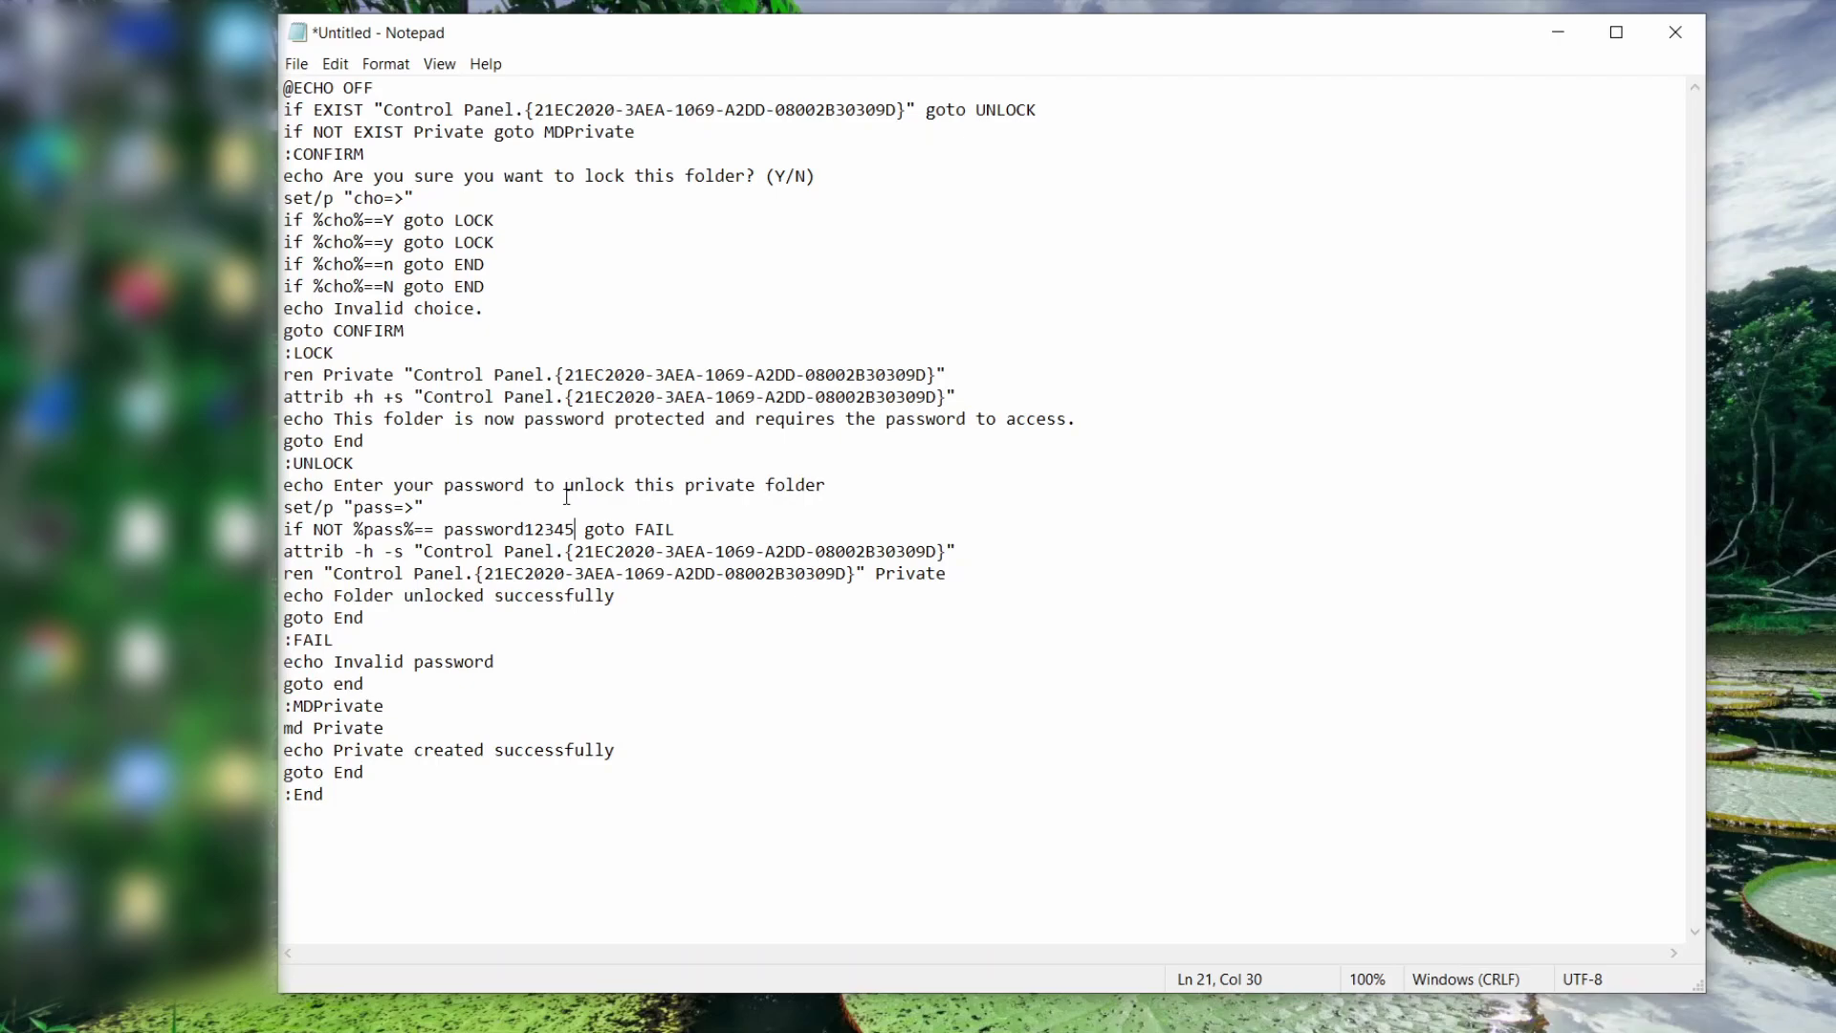
- In the Save As dialog, choose All Files type and enter FolderLocker.bat as the file name
{"action": "key", "text": "ctrl+s"}
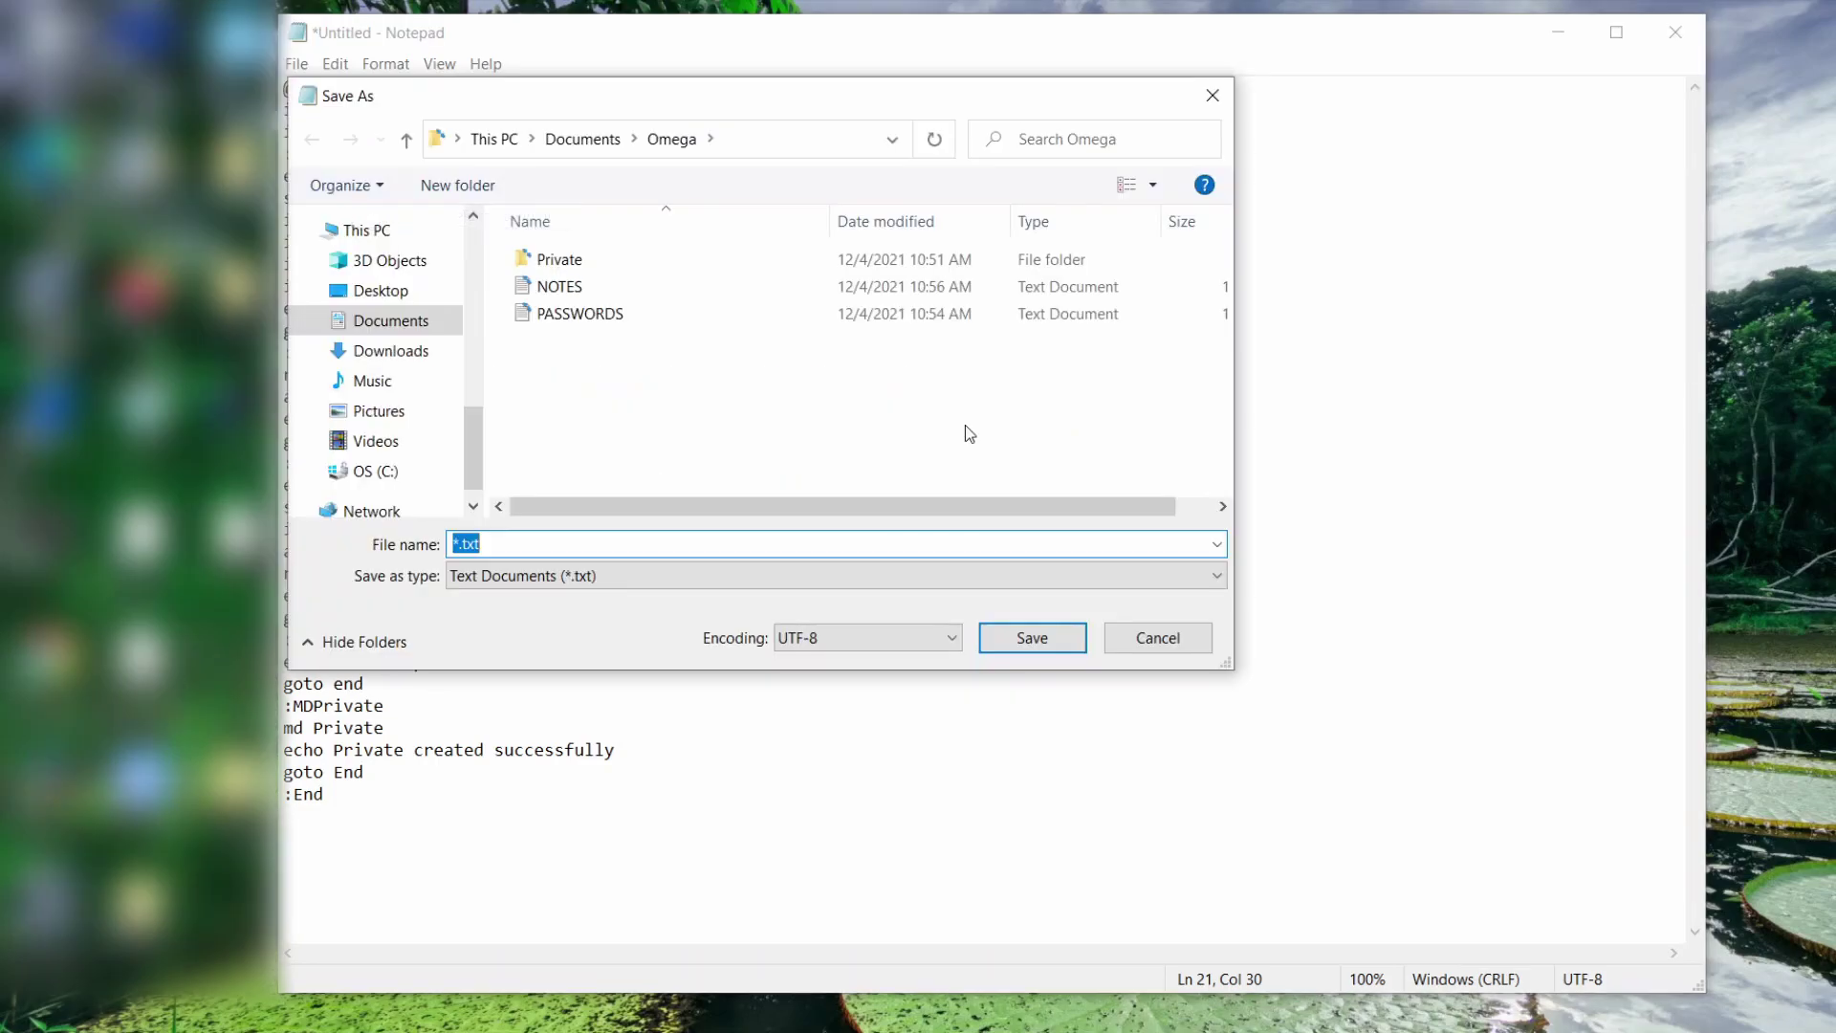
{"action": "left_click", "coordinate": [1217, 578]}
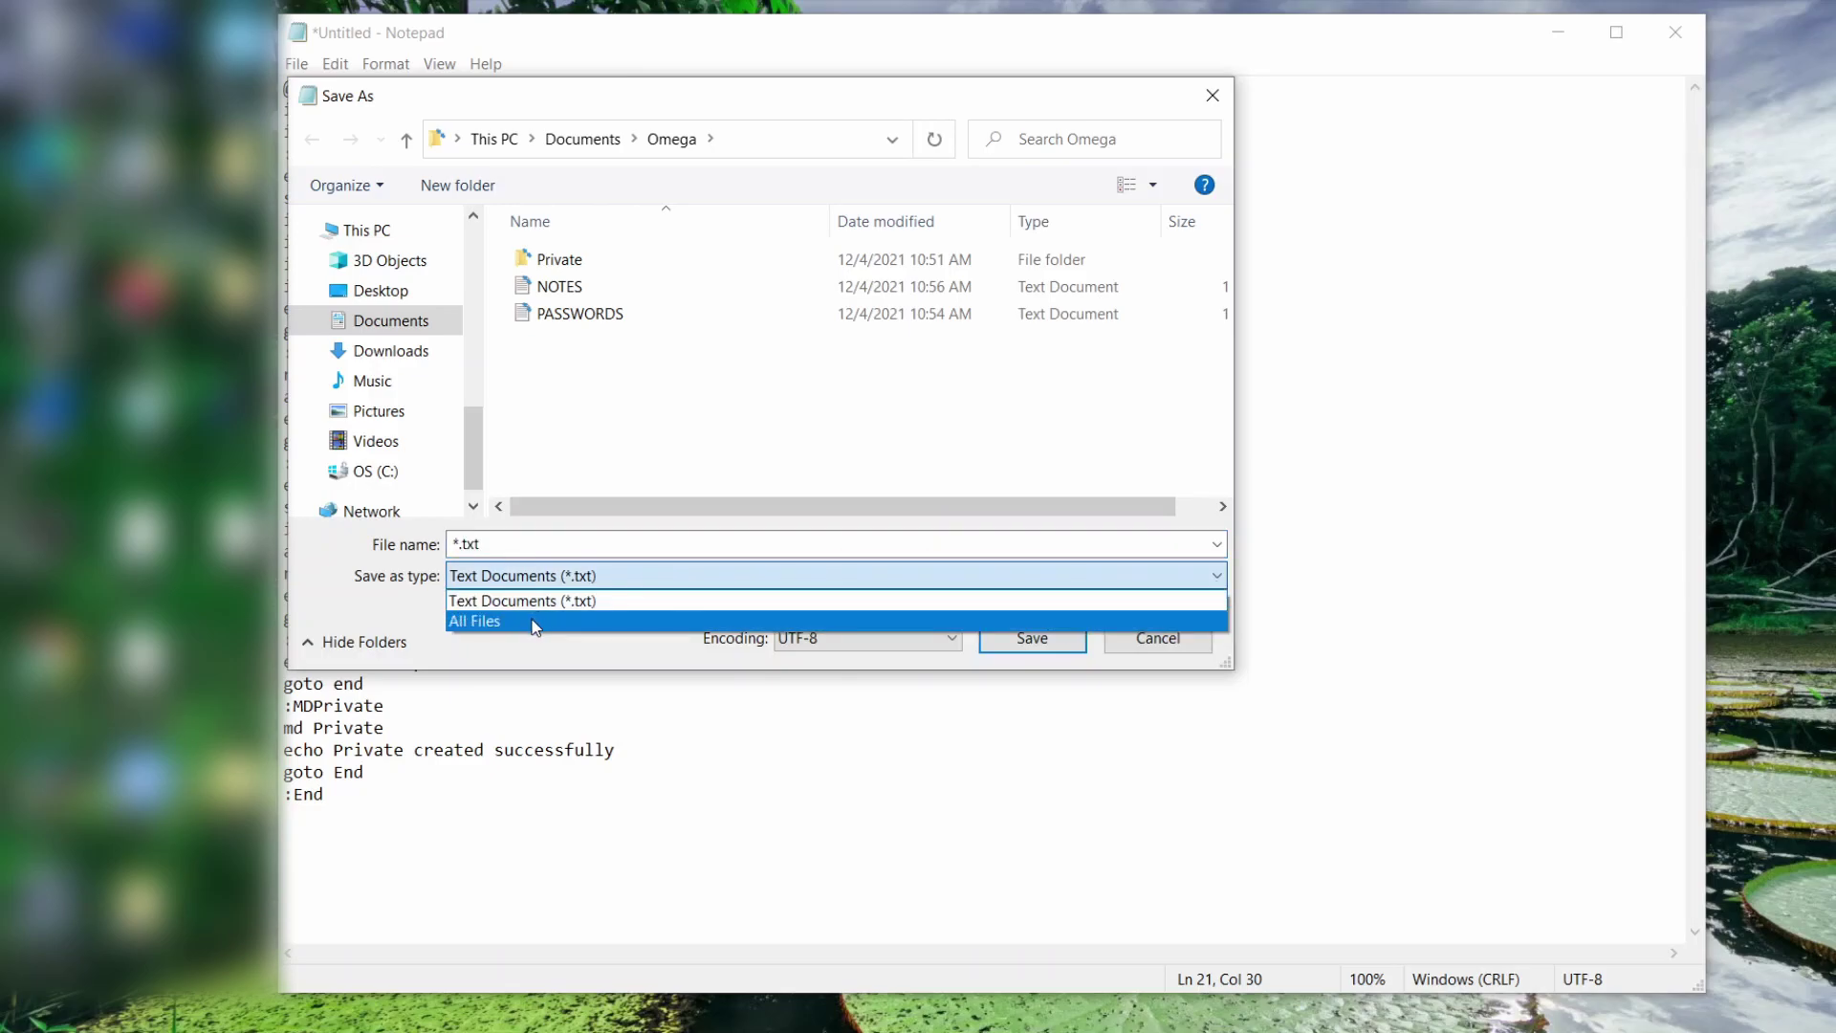
{"action": "left_click", "coordinate": [534, 623]}
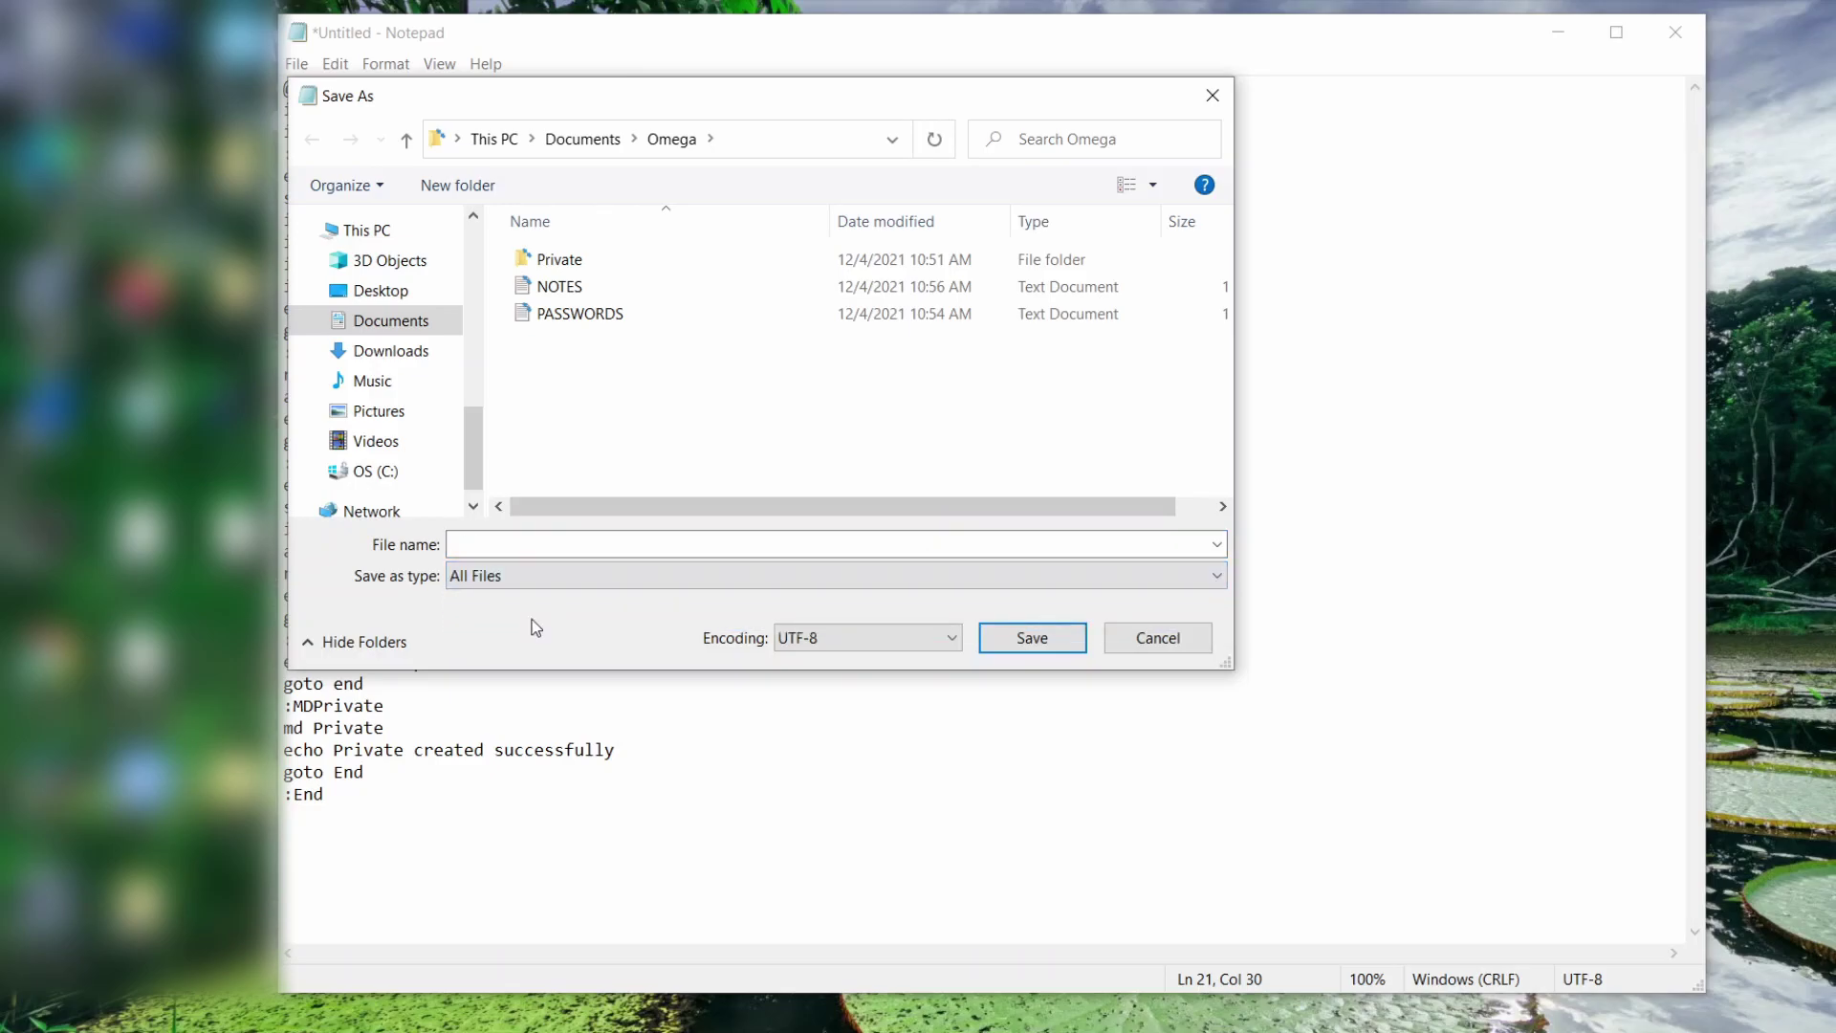
{"action": "left_click", "coordinate": [619, 544]}
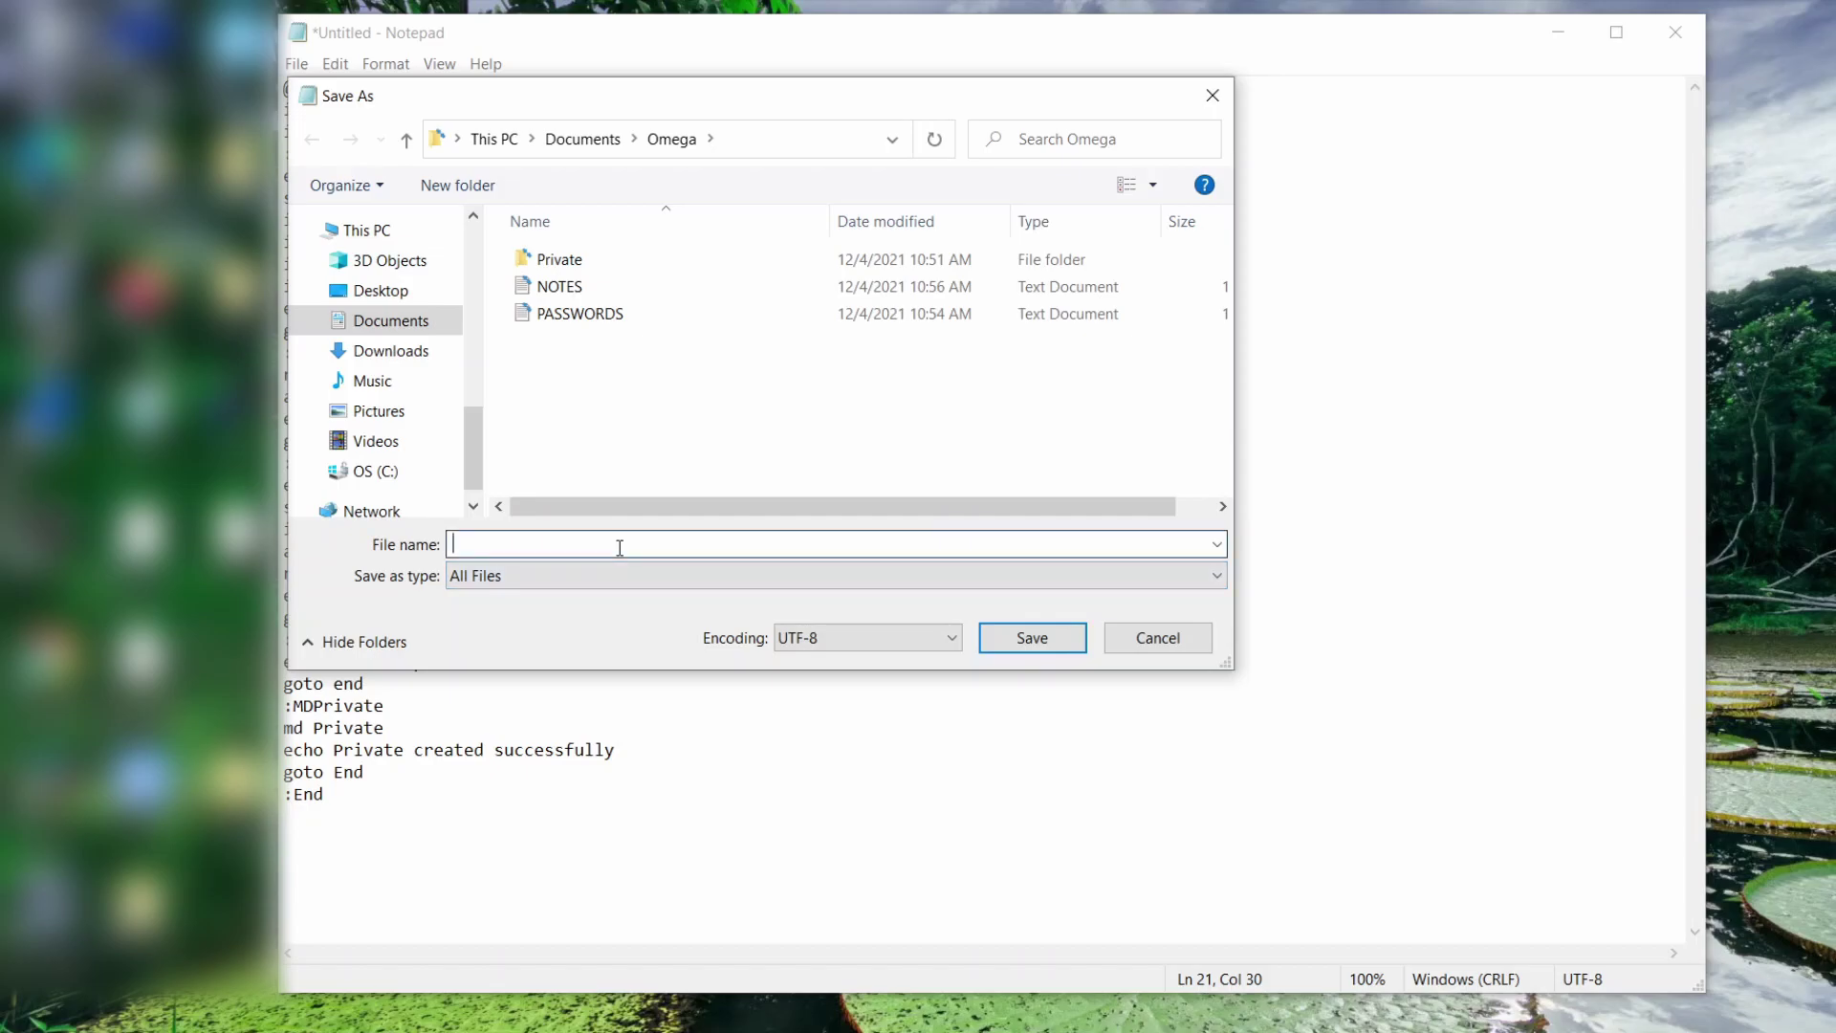
{"action": "type", "text": "Fol"}
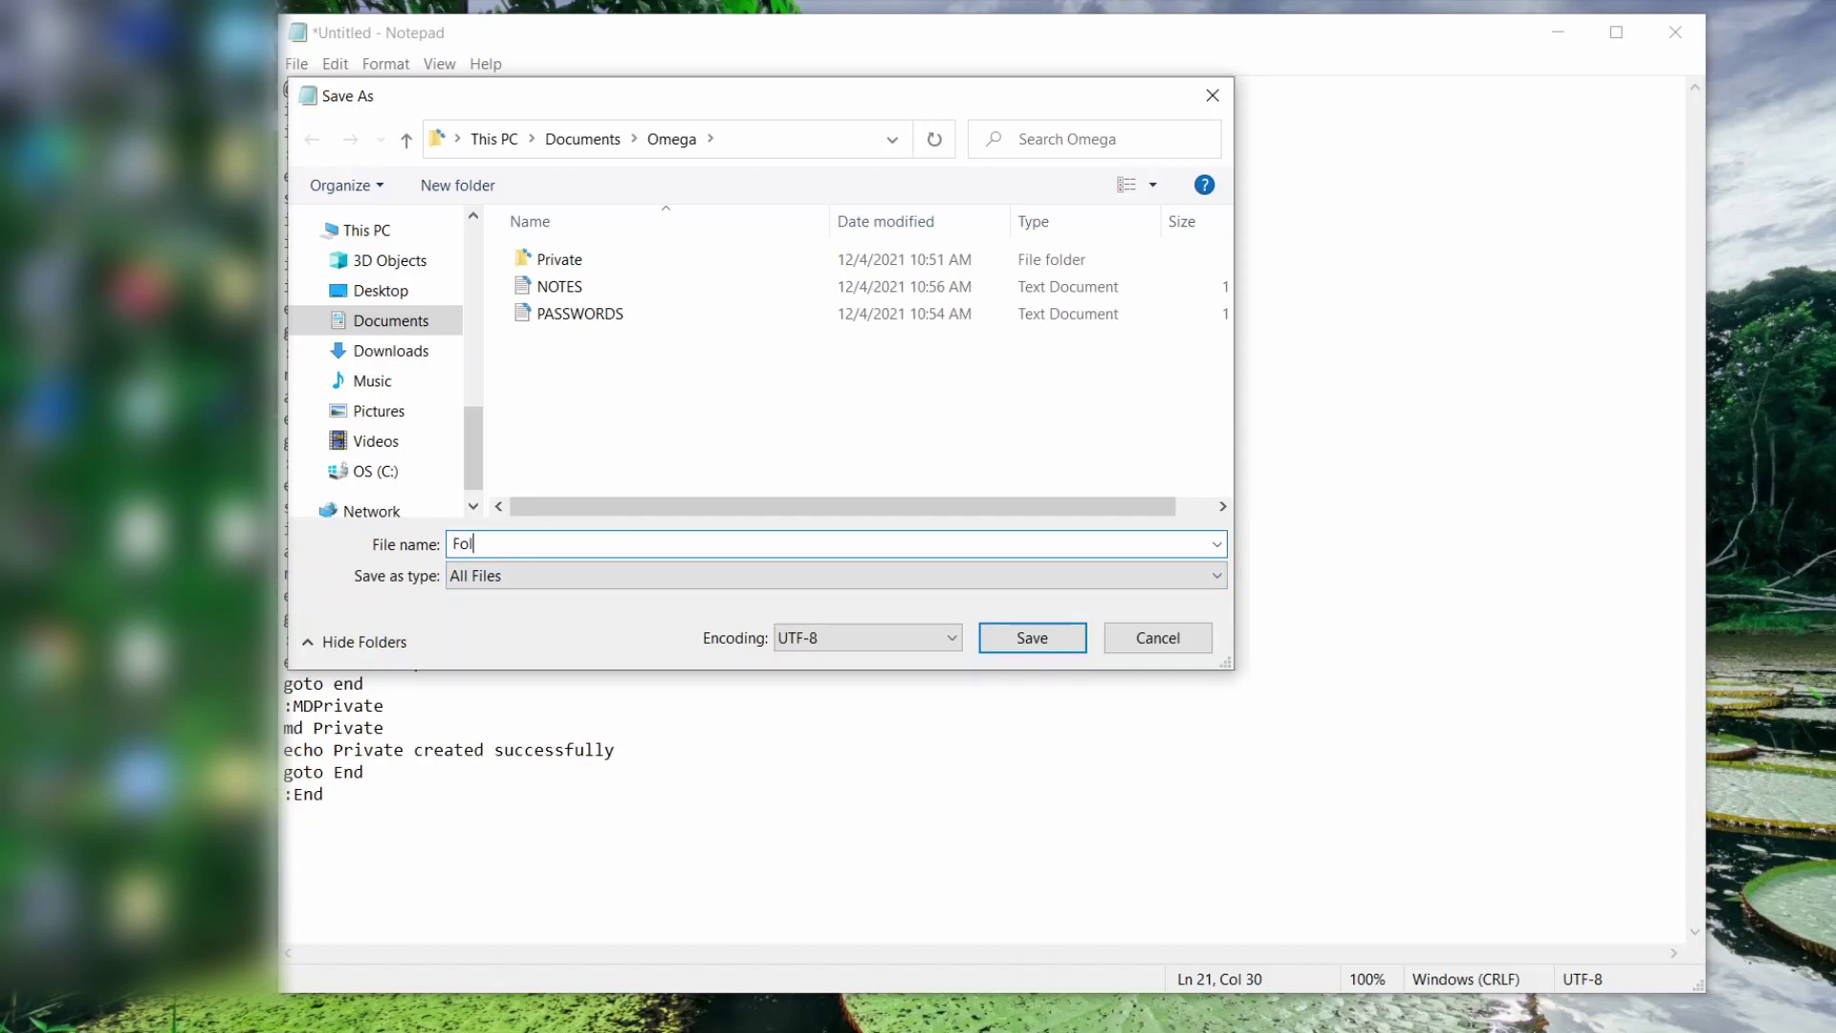
{"action": "type", "text": "derLocker.bat"}
- Save FolderLocker.bat in Omega, then move the NOTES file into the Private folder
{"action": "left_click", "coordinate": [1033, 638]}
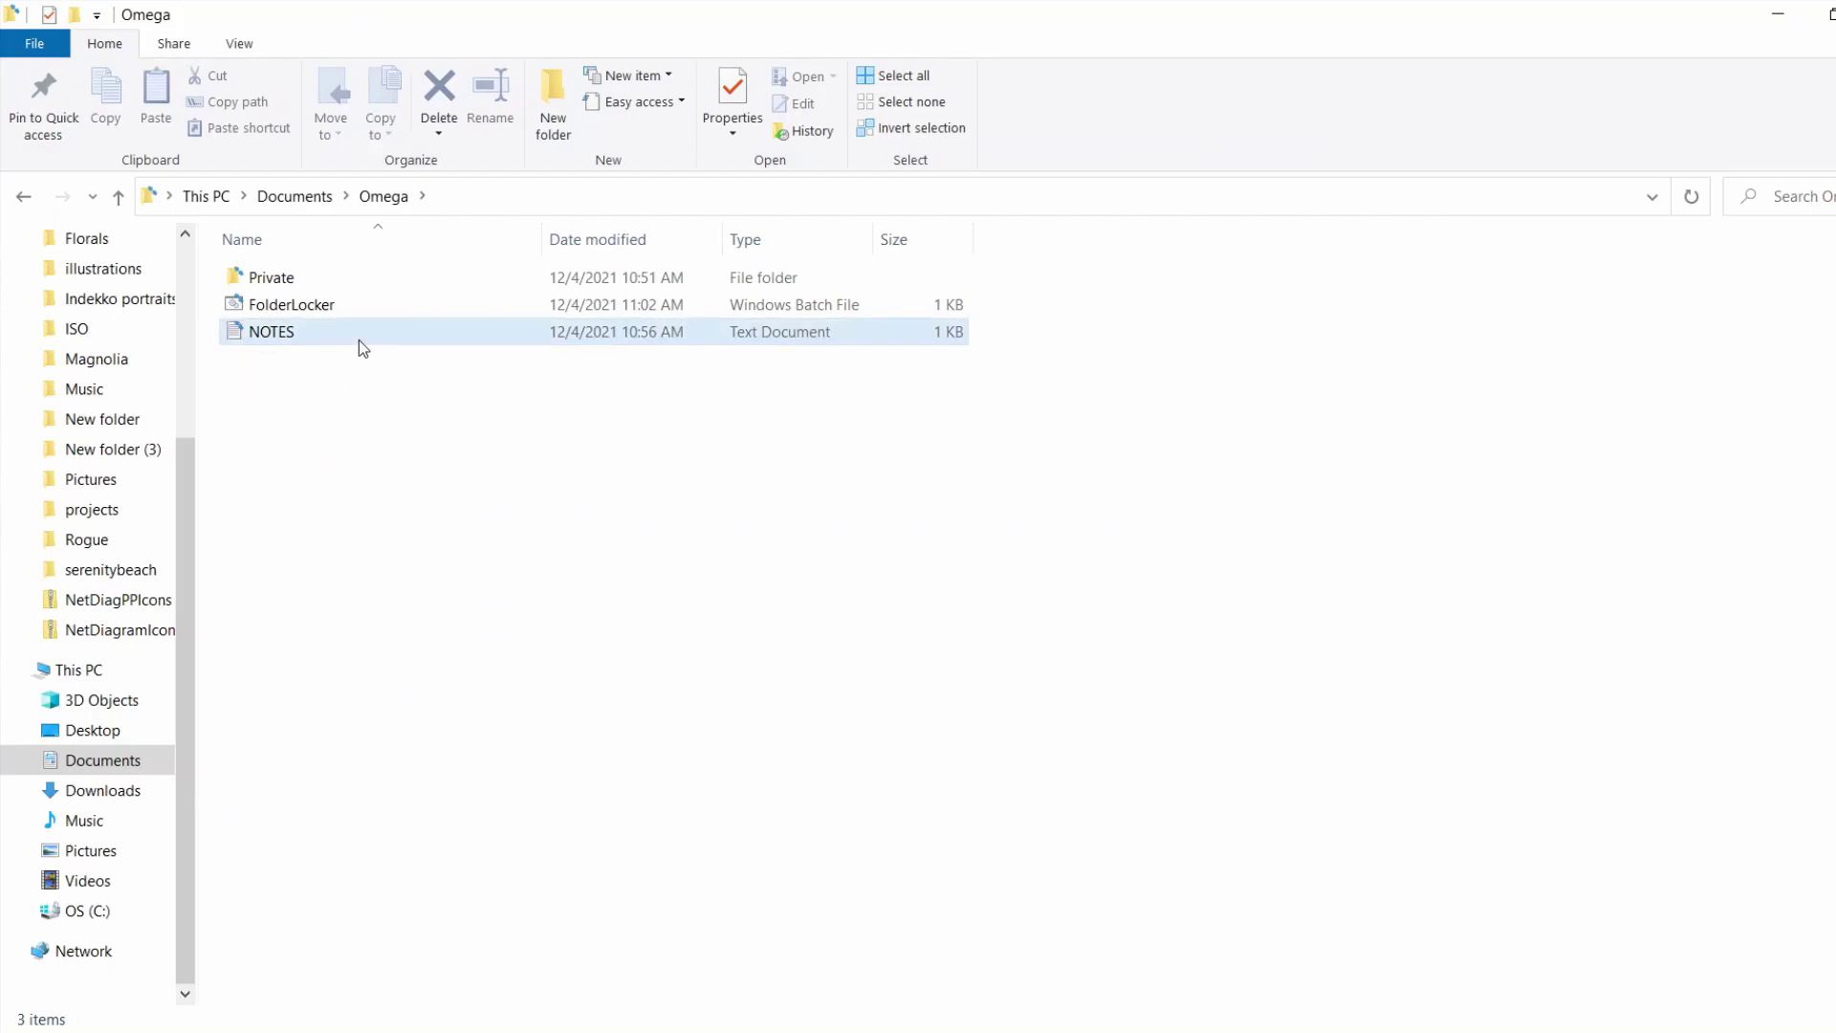
{"action": "left_click", "coordinate": [361, 345]}
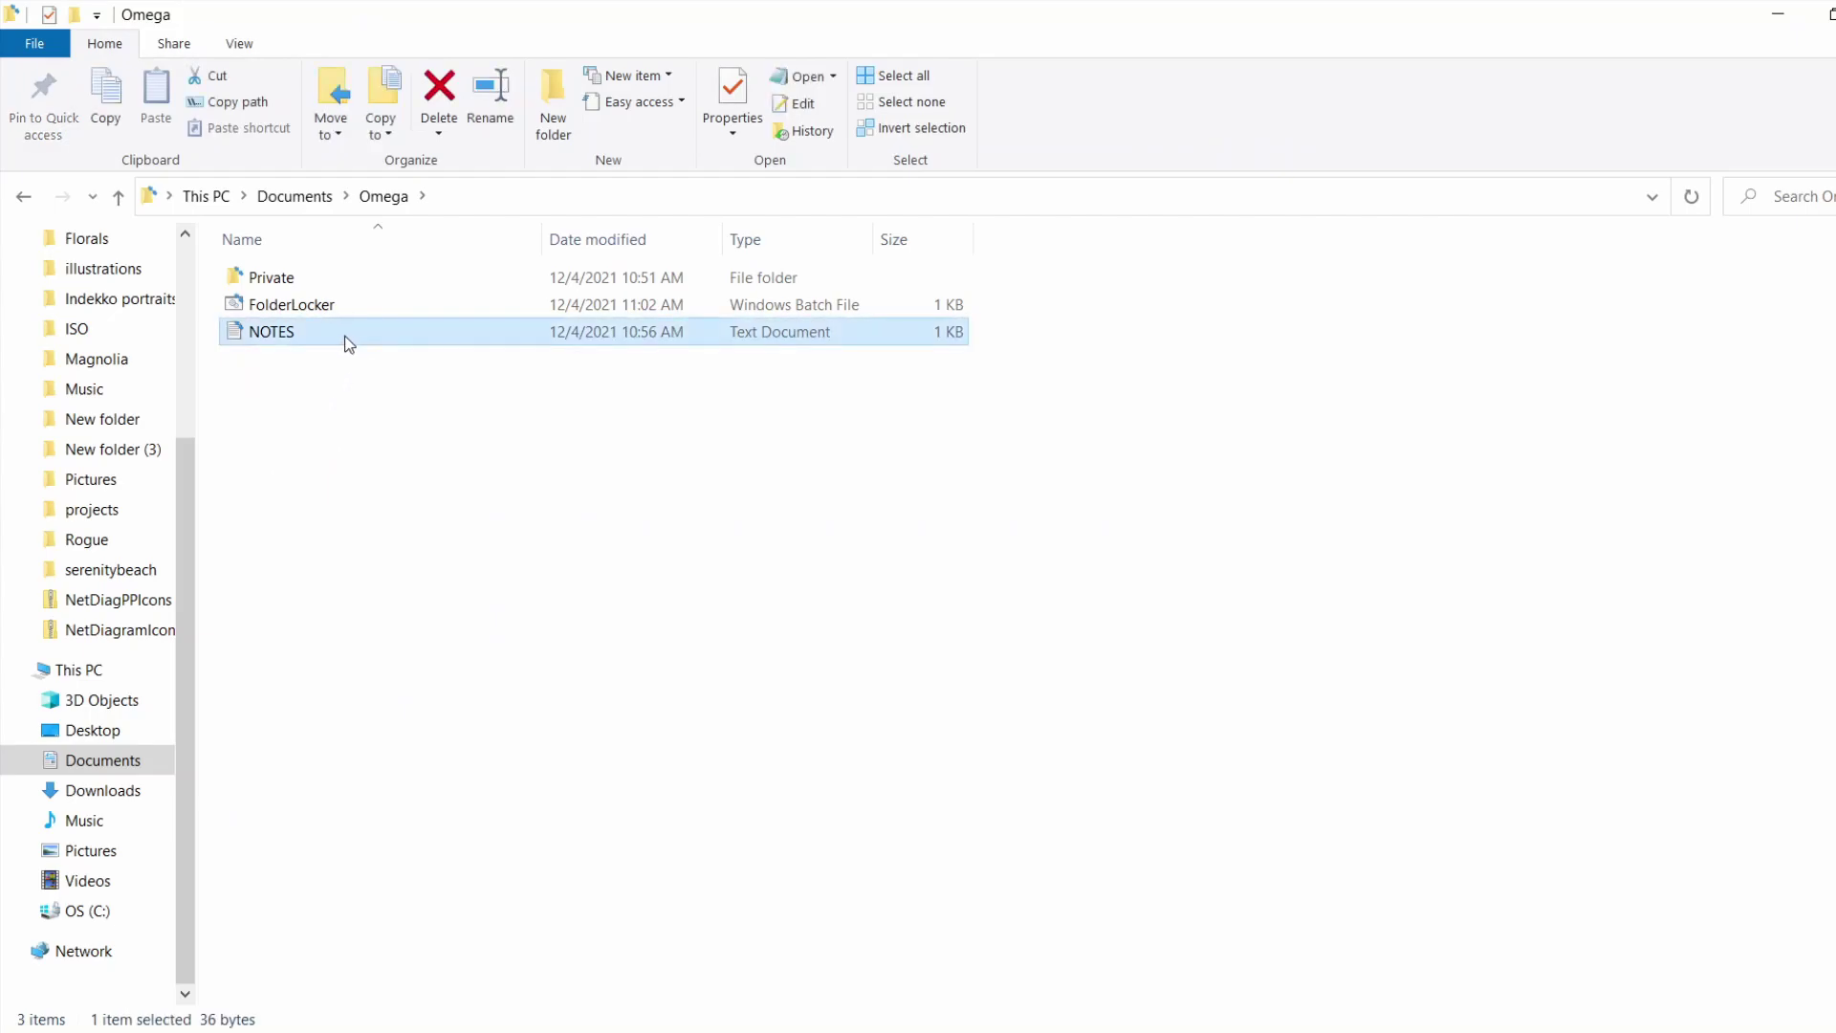
{"action": "left_click_drag", "start_coordinate": [349, 344], "coordinate": [342, 278]}
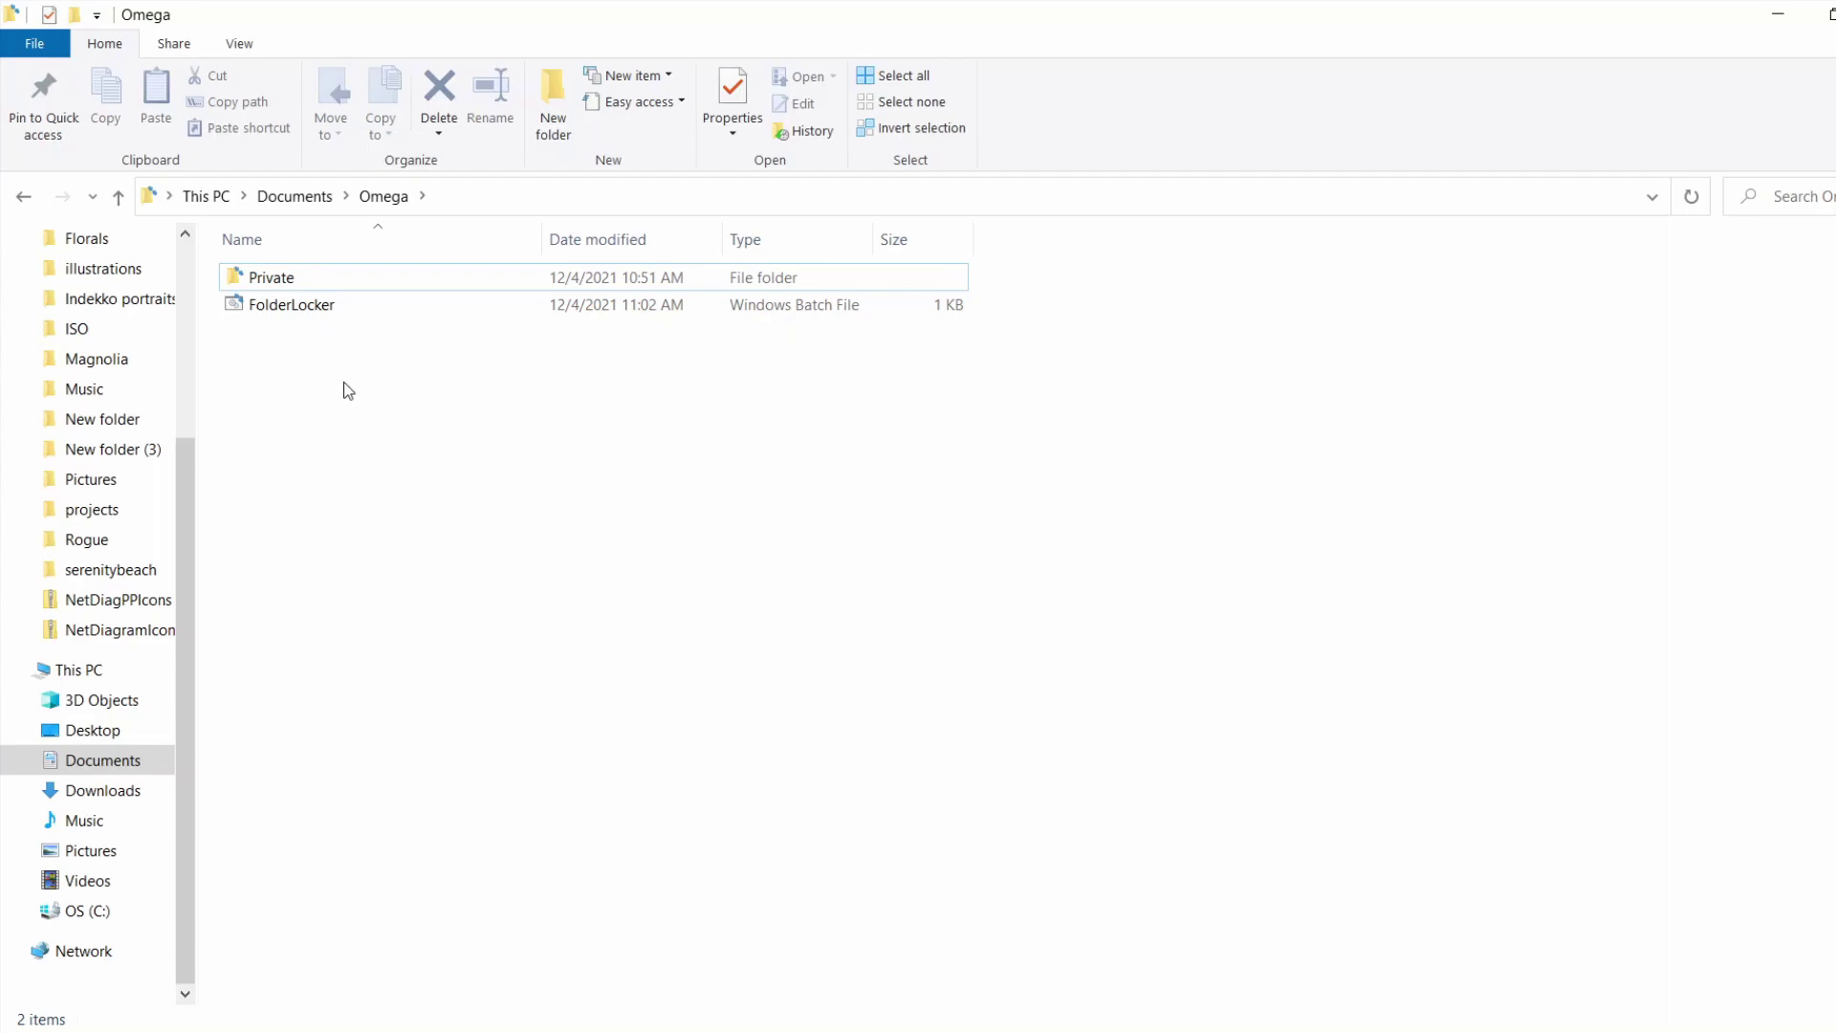
- Run FolderLocker and answer Y to lock the Private folder
{"action": "double_click", "coordinate": [339, 312]}
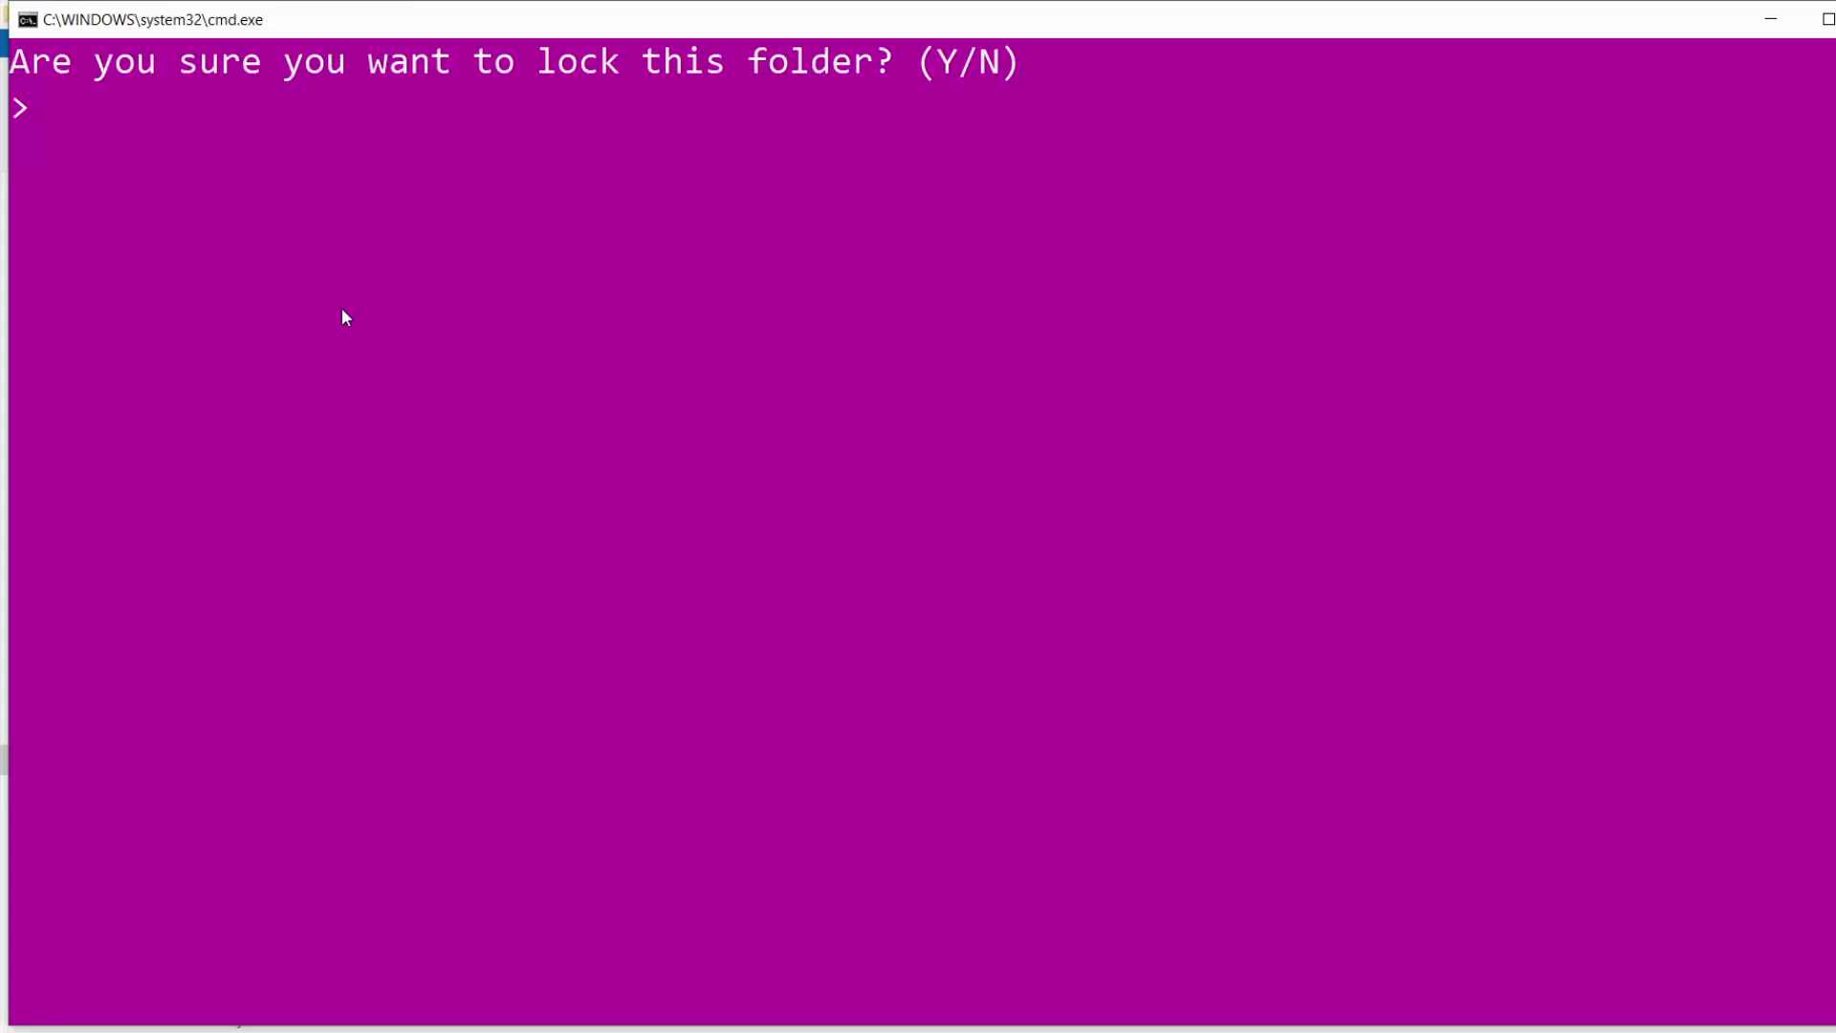
{"action": "type", "text": "Y"}
{"action": "key", "text": "Return"}
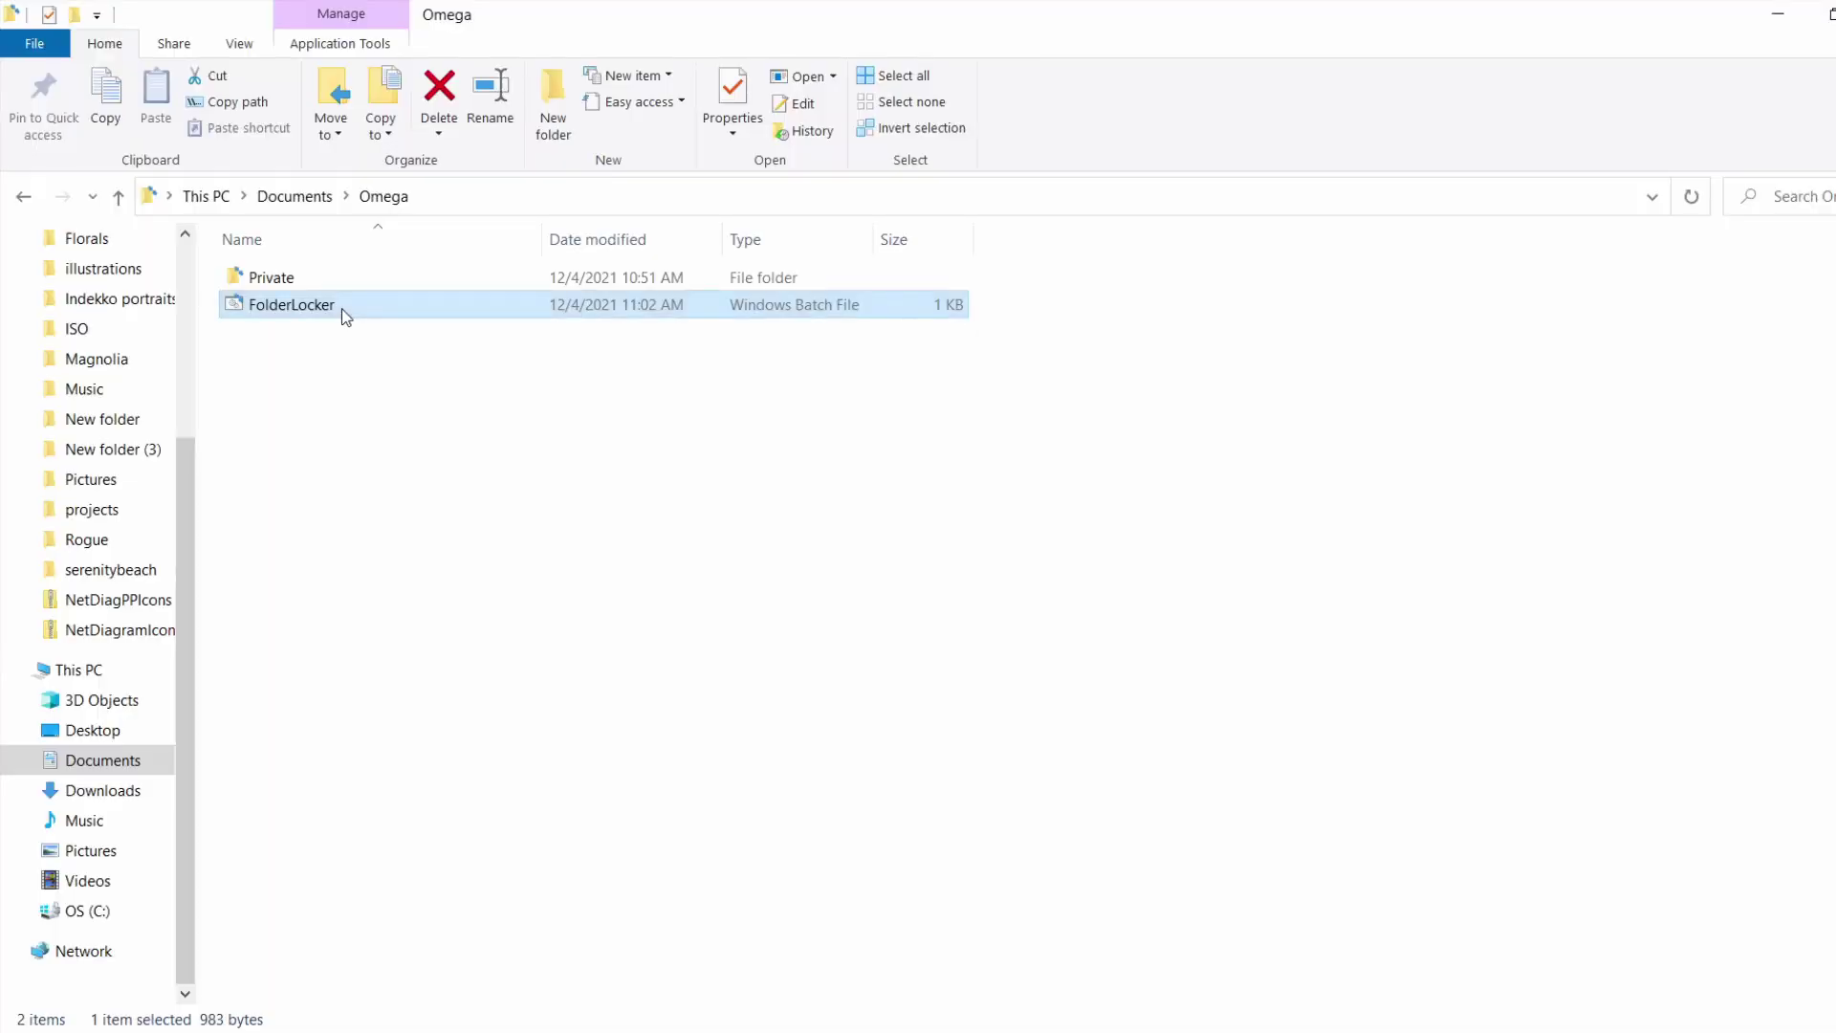
{"action": "left_click", "coordinate": [365, 422]}
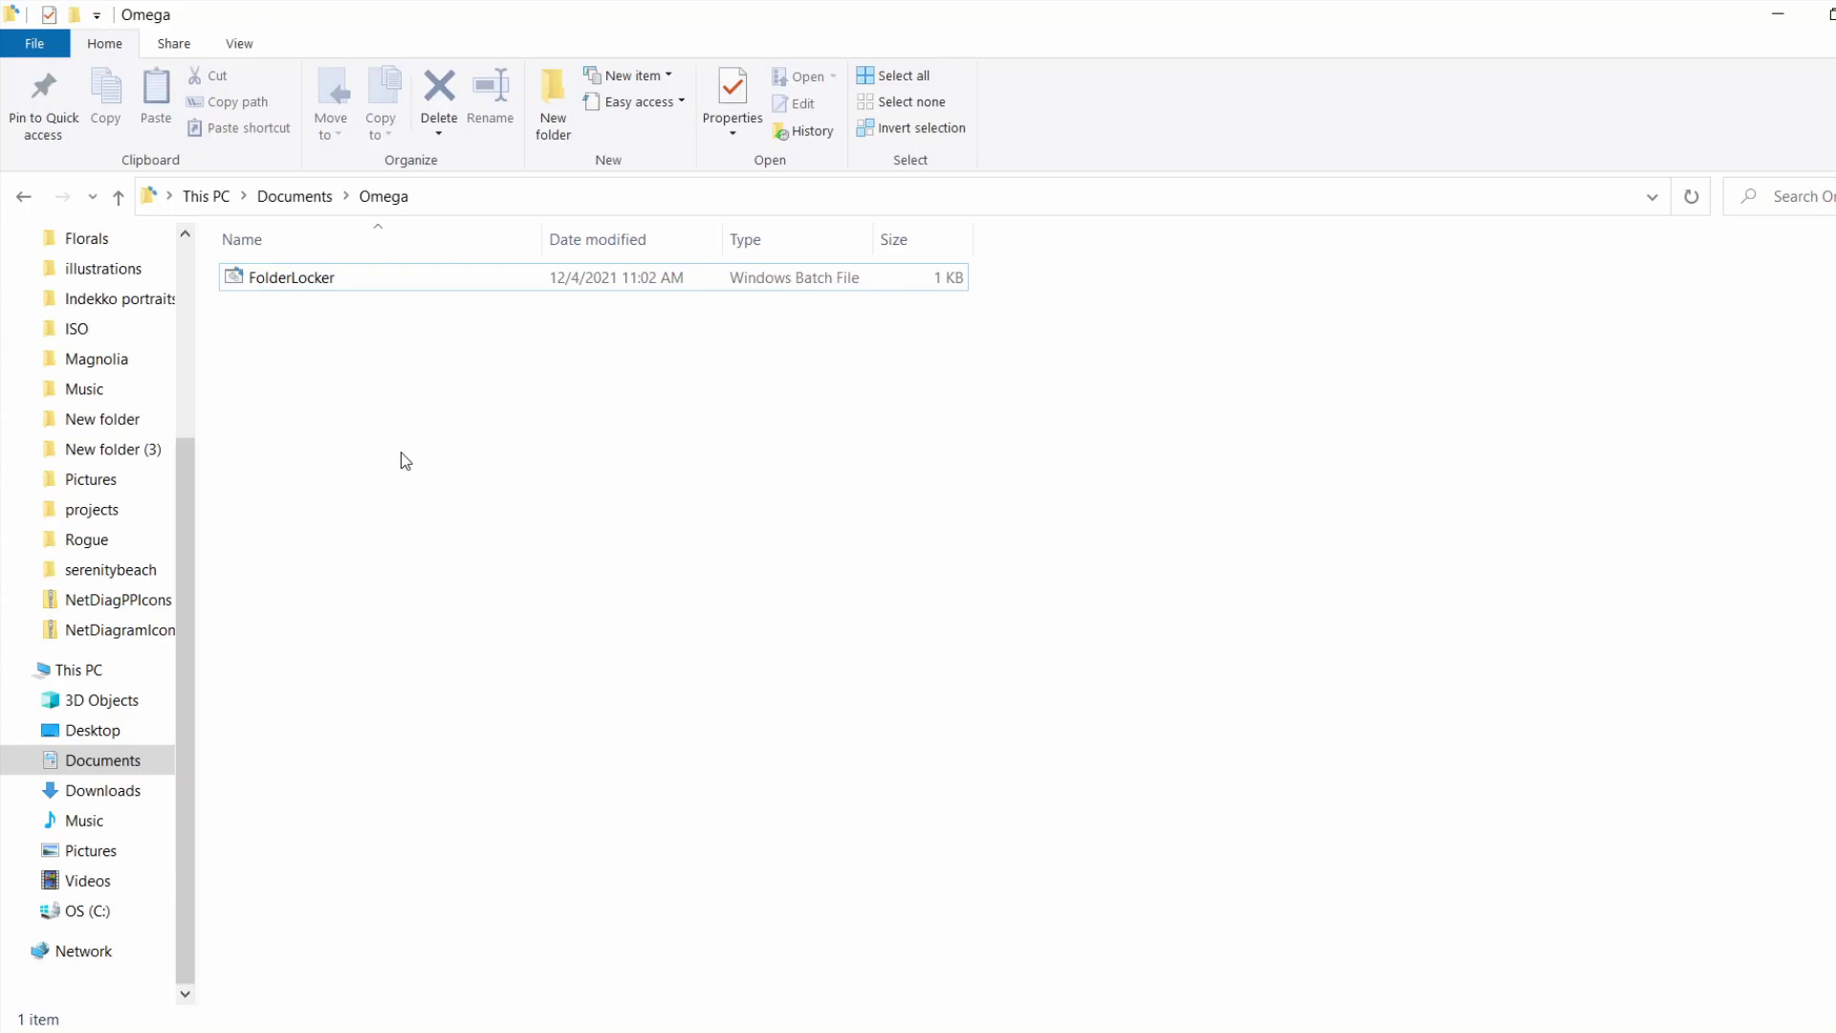
- Unlock Private with the folder password, confirm its NOTES and PASSWORDS files remain, and return to Omega
{"action": "double_click", "coordinate": [341, 278]}
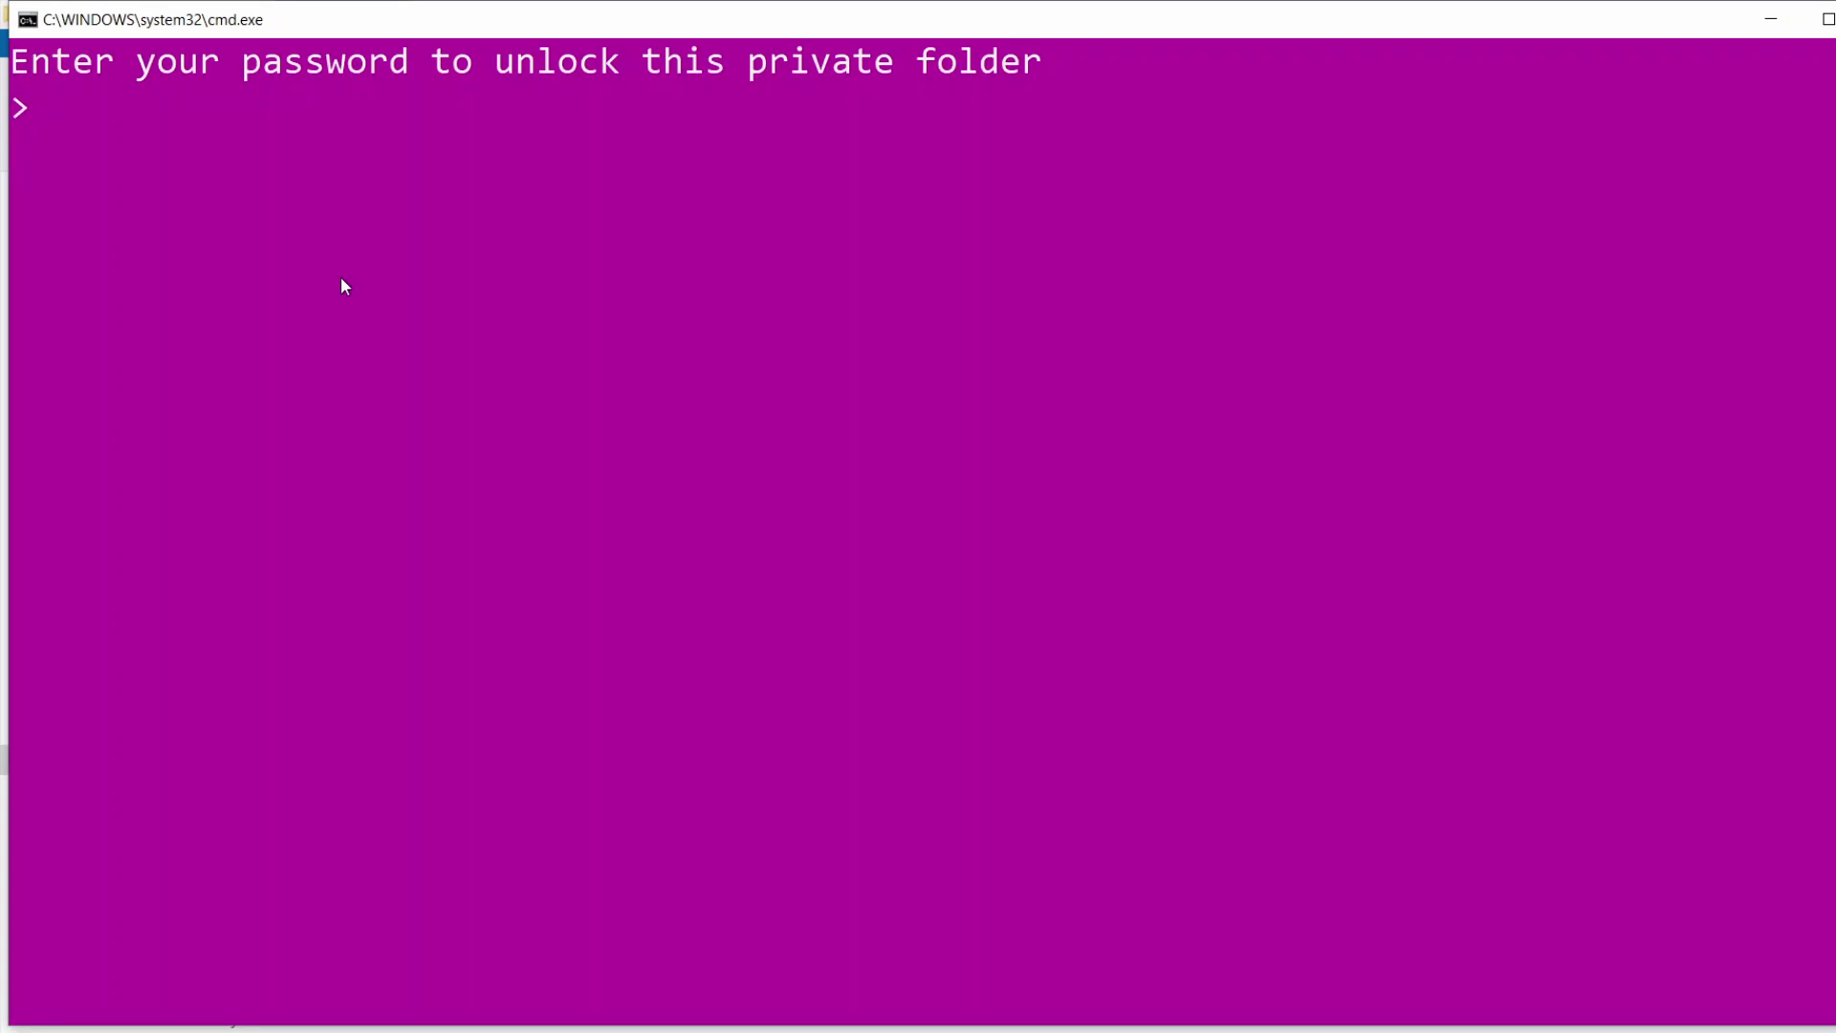
{"action": "type", "text": "password12345"}
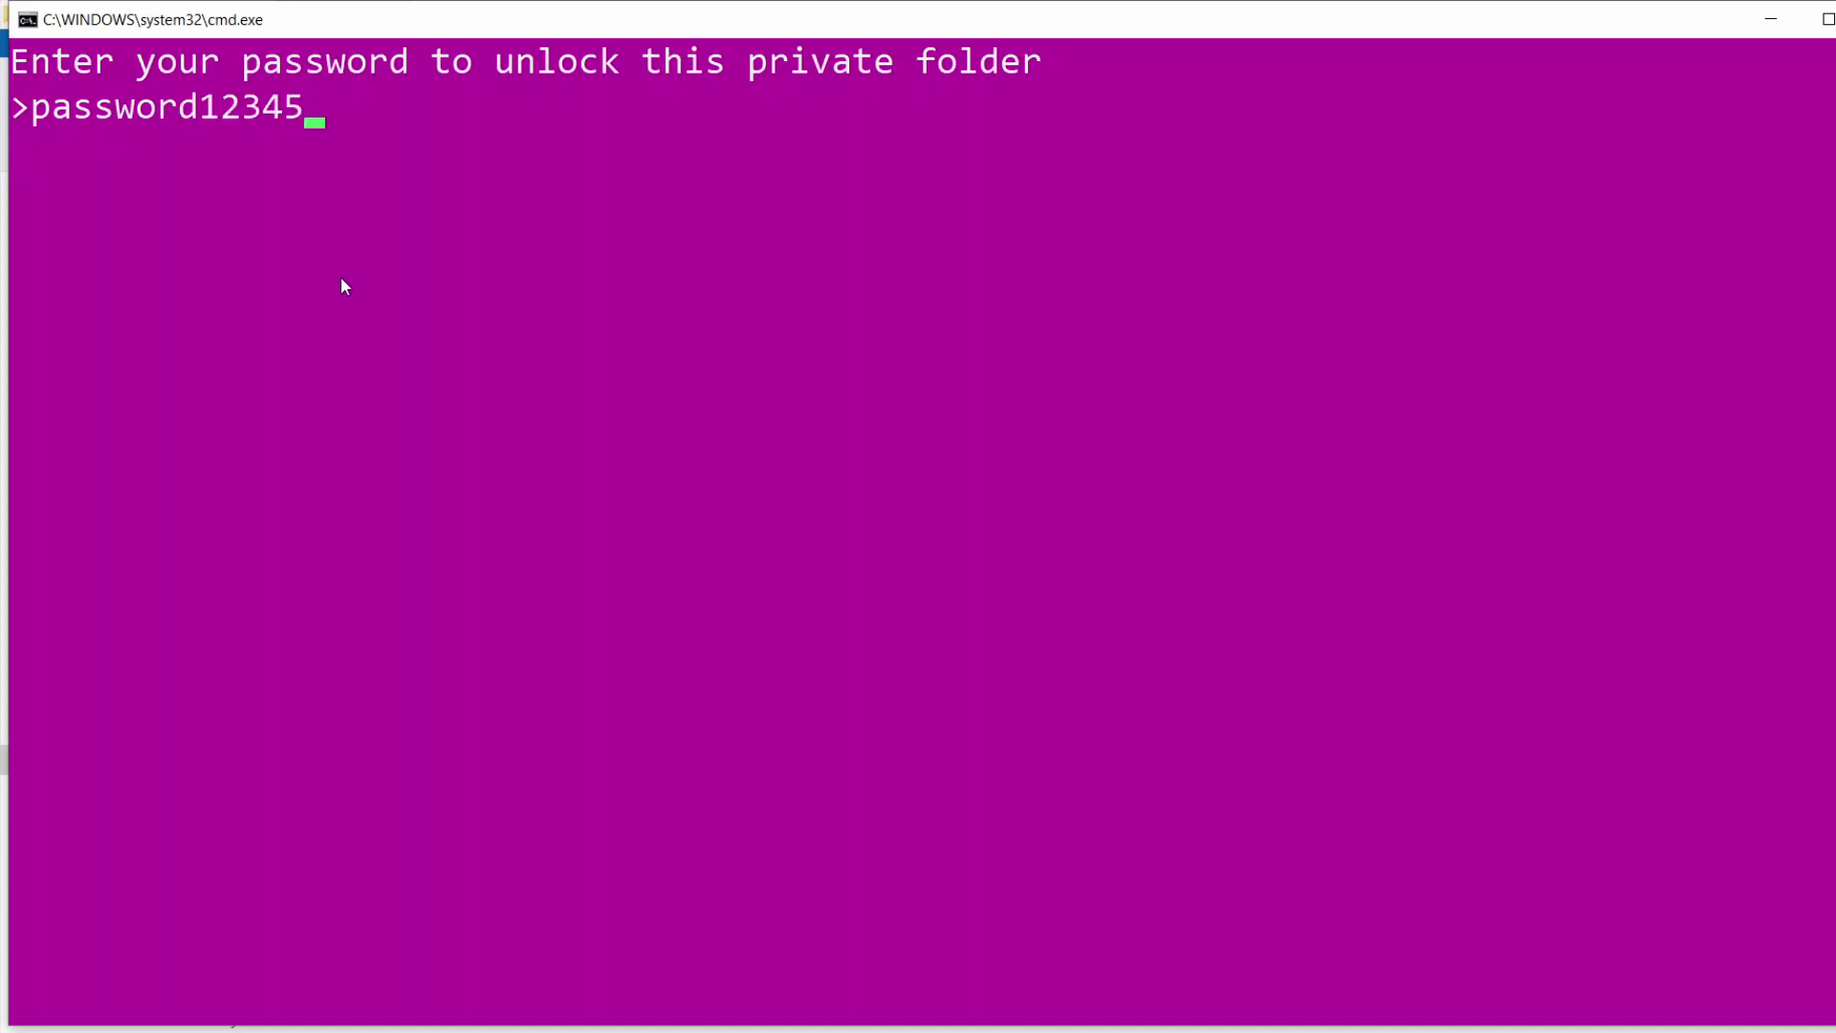
{"action": "key", "text": "Return"}
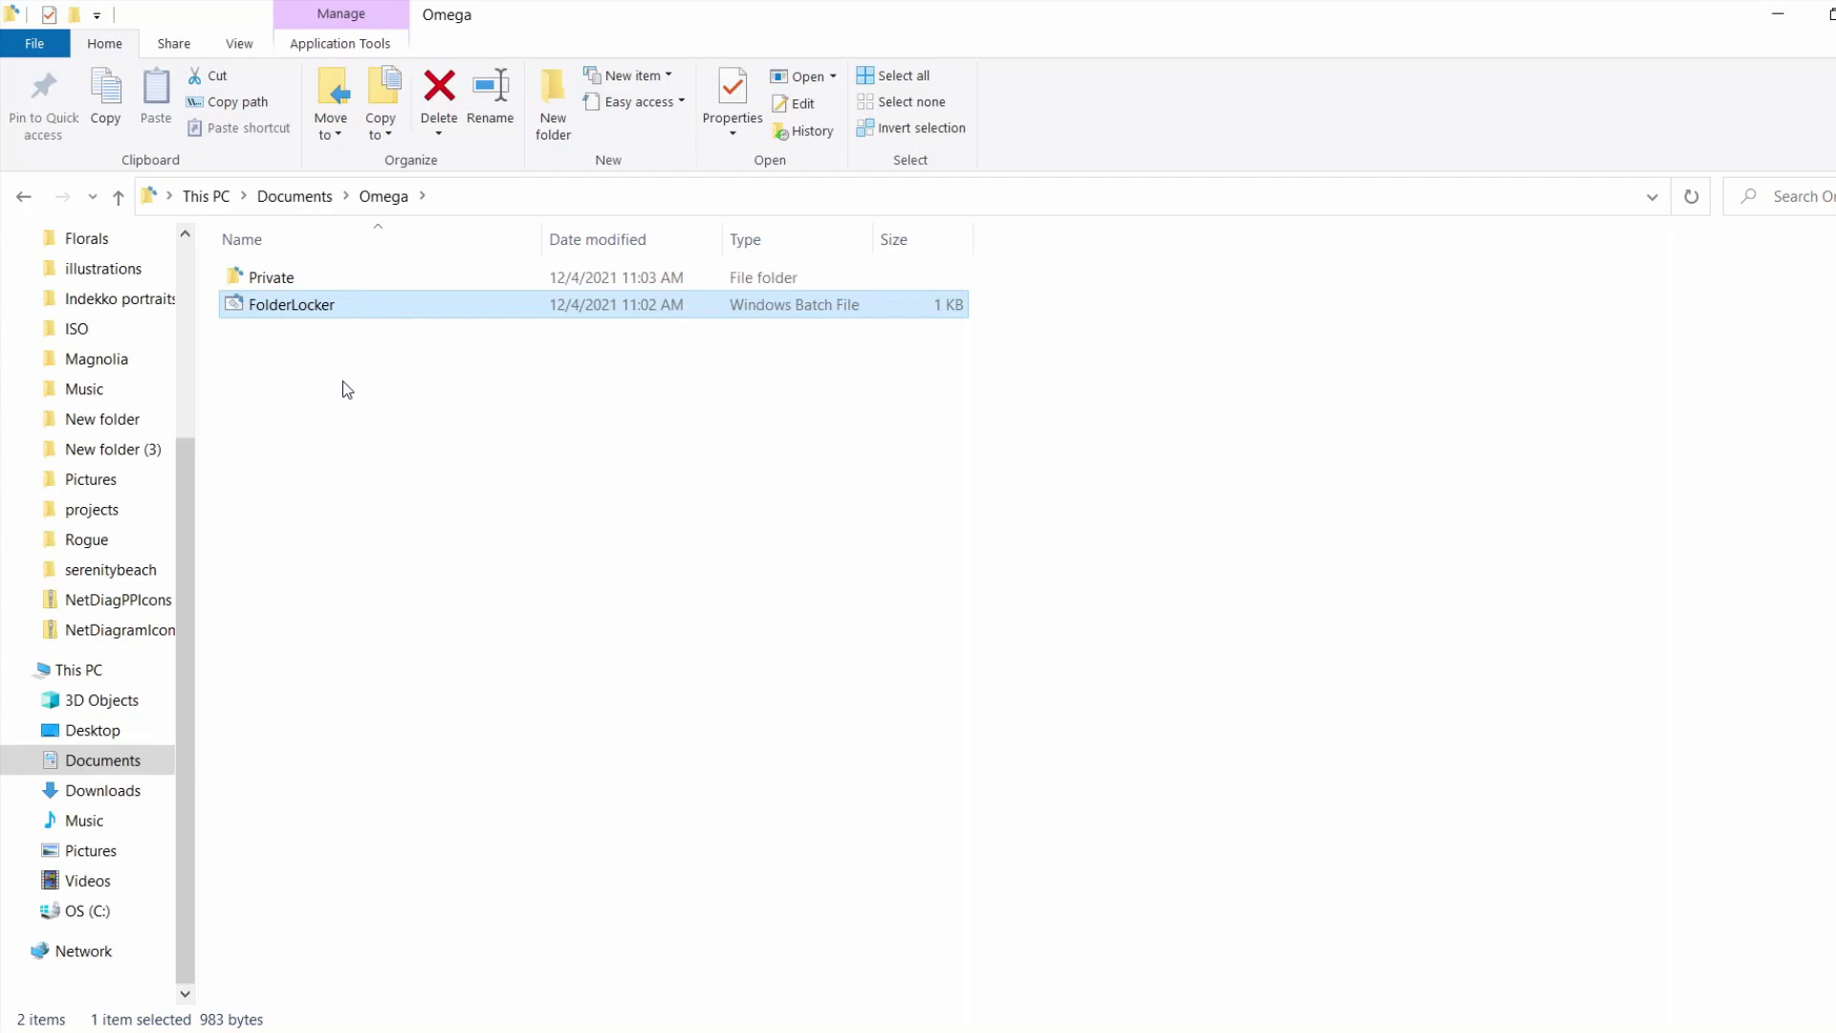
{"action": "double_click", "coordinate": [301, 277]}
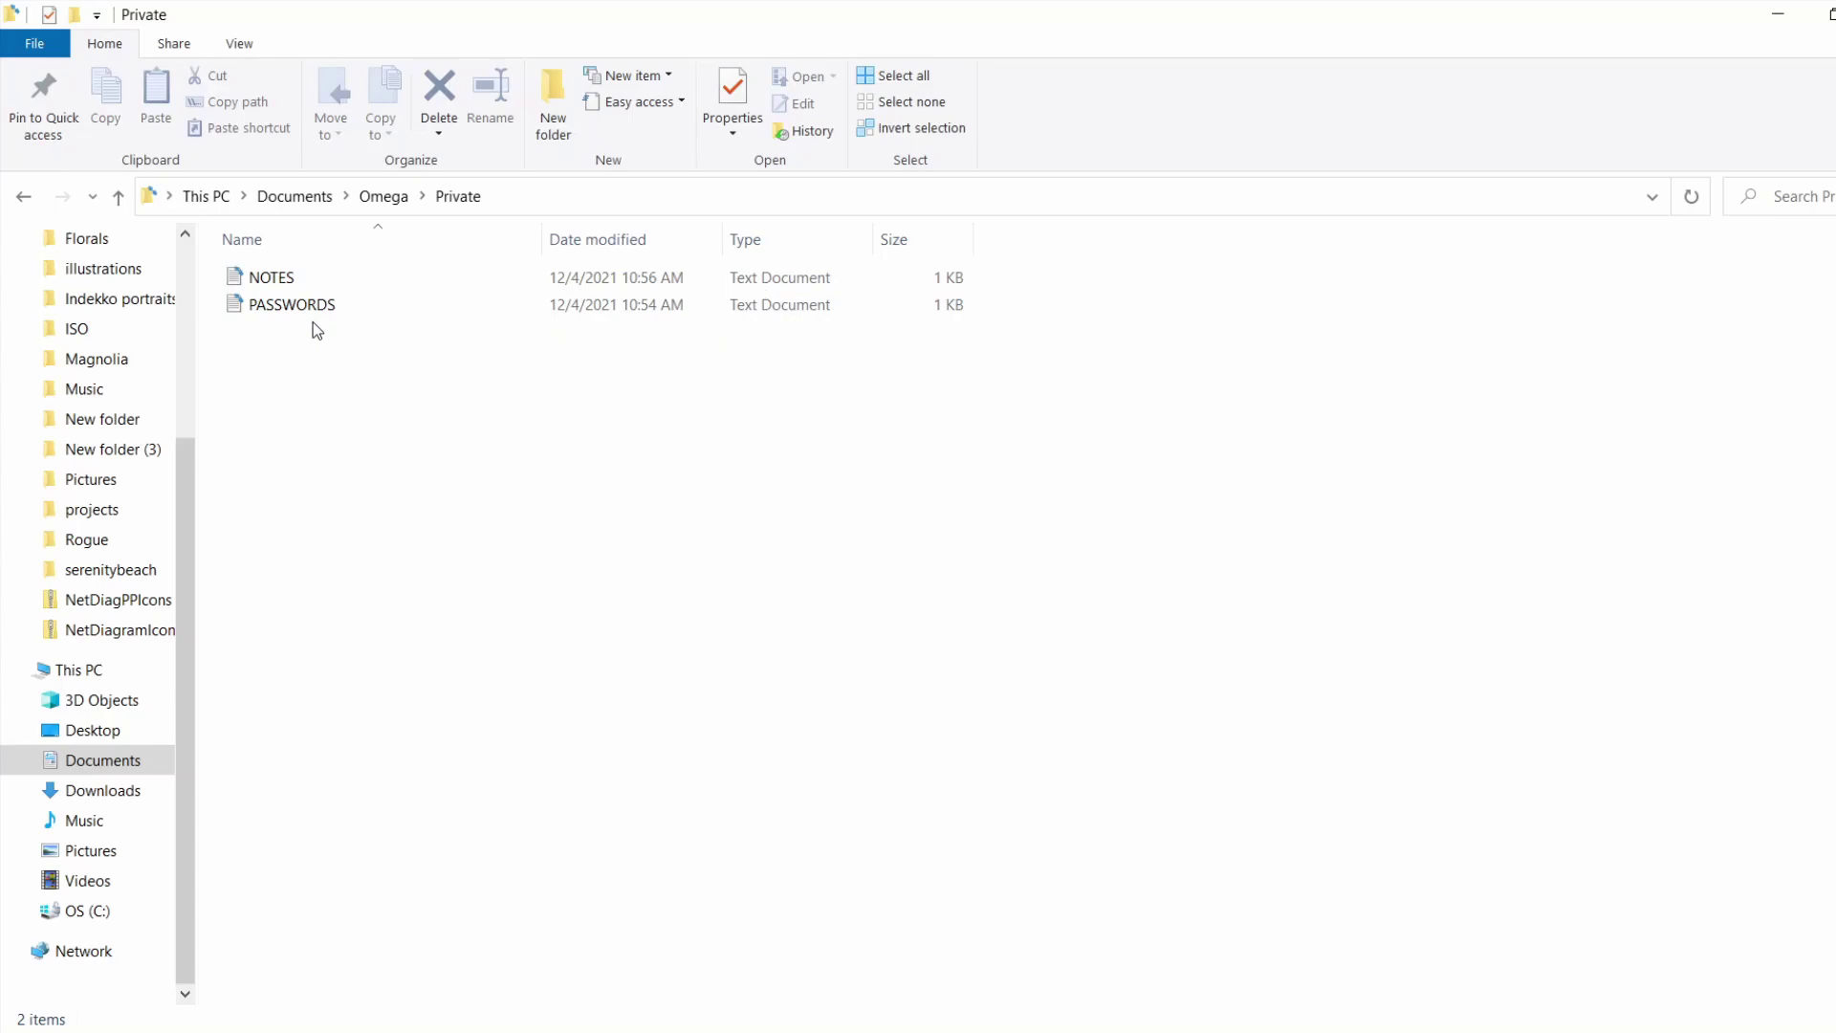
{"action": "key", "text": "alt+Up"}
- Run FolderLocker.bat again and answer Y to relock the Private folder
{"action": "left_click", "coordinate": [305, 308]}
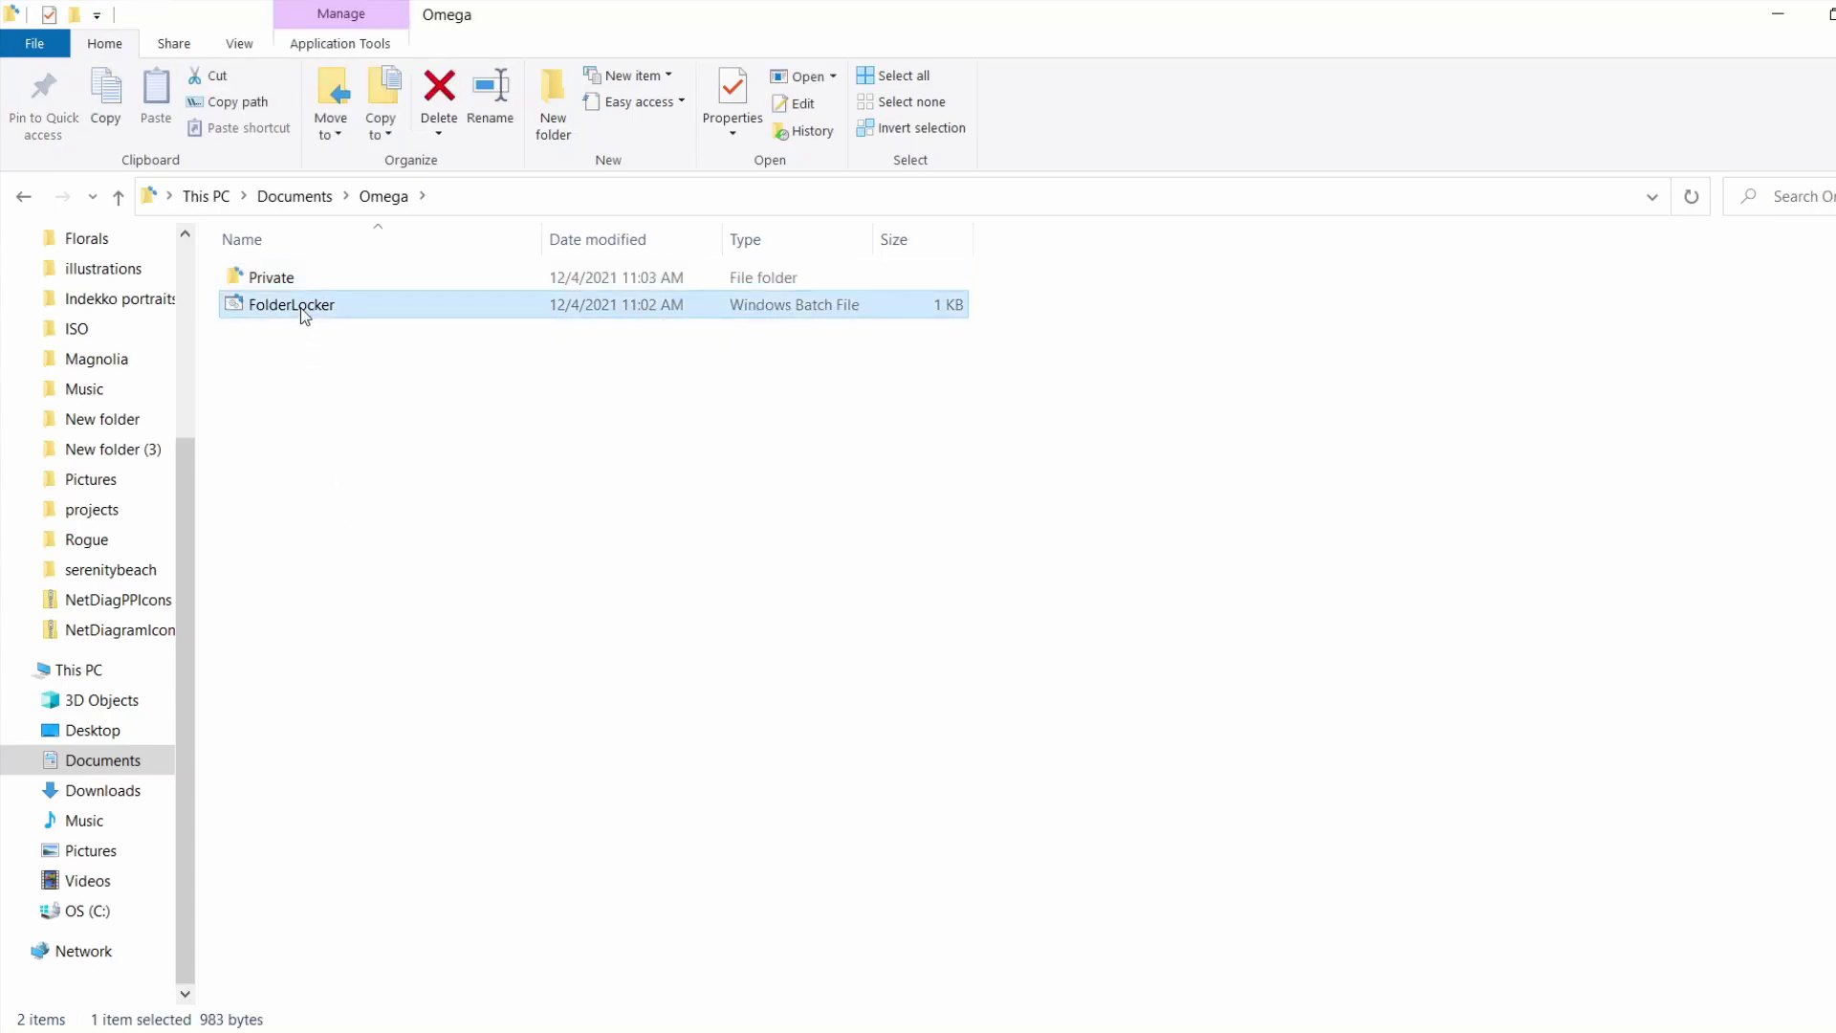
{"action": "double_click", "coordinate": [300, 307]}
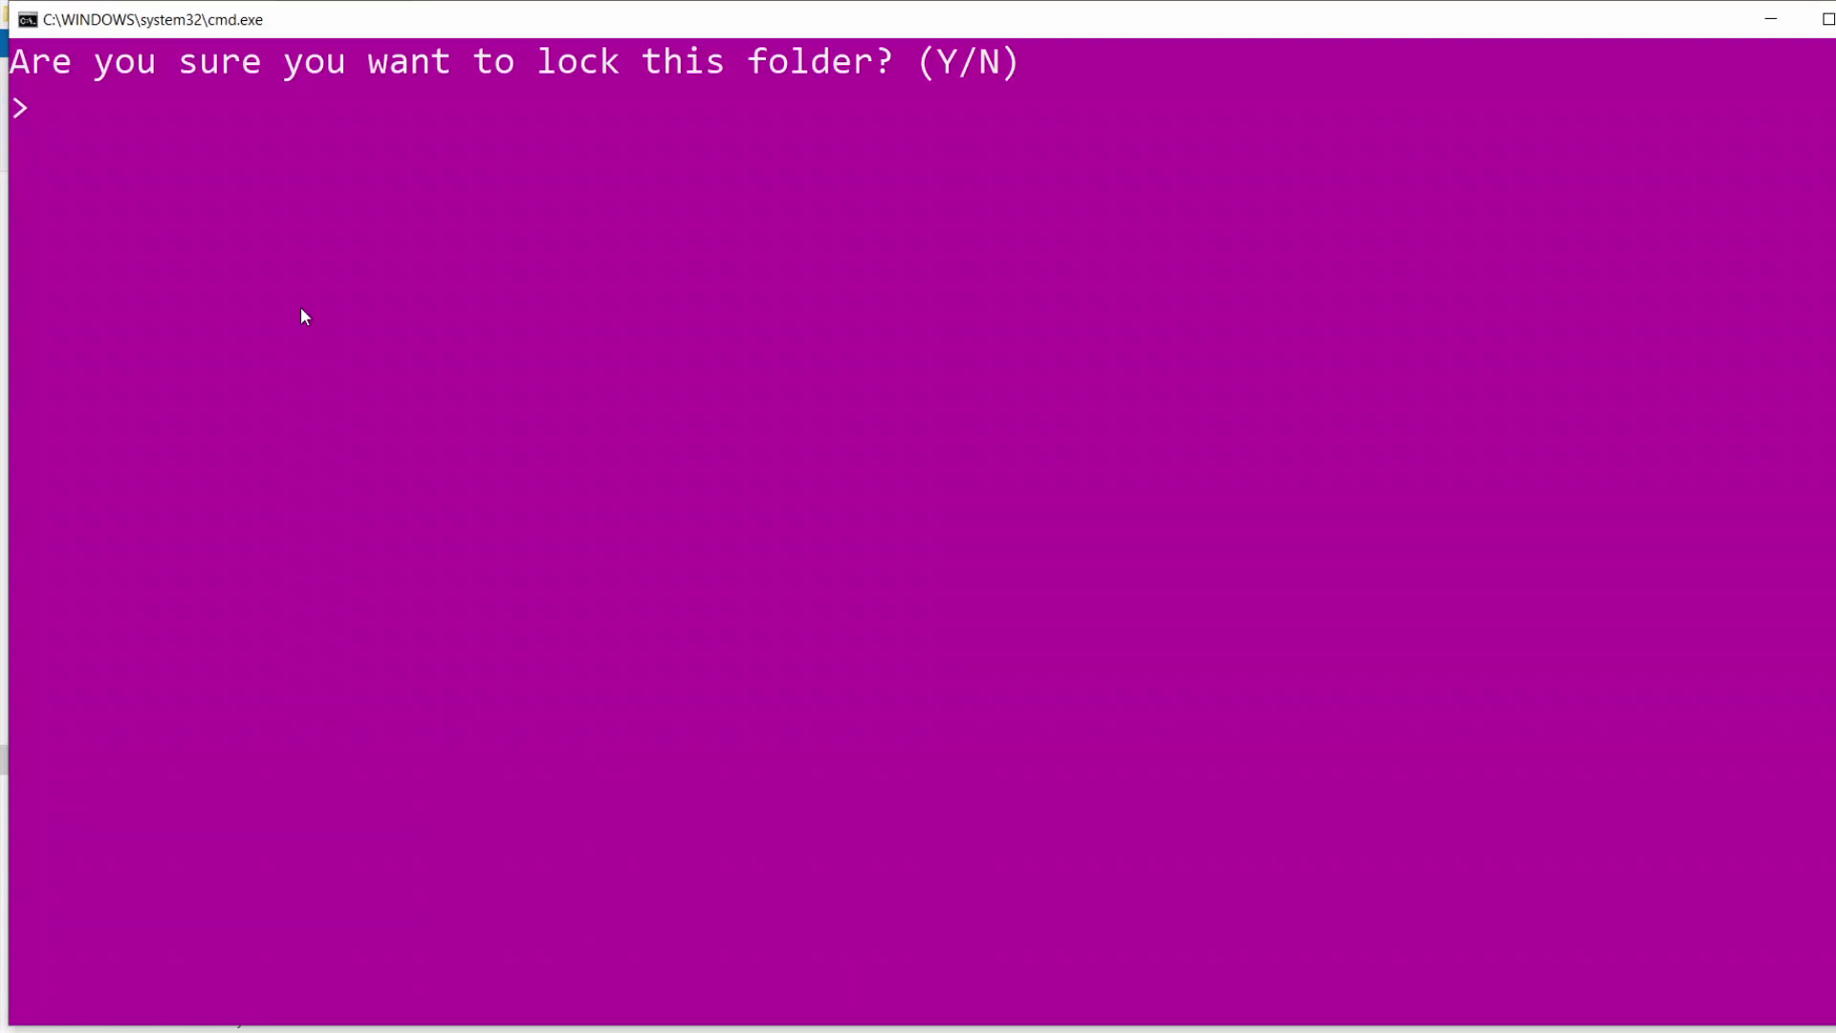
{"action": "type", "text": "Y"}
{"action": "key", "text": "Return"}
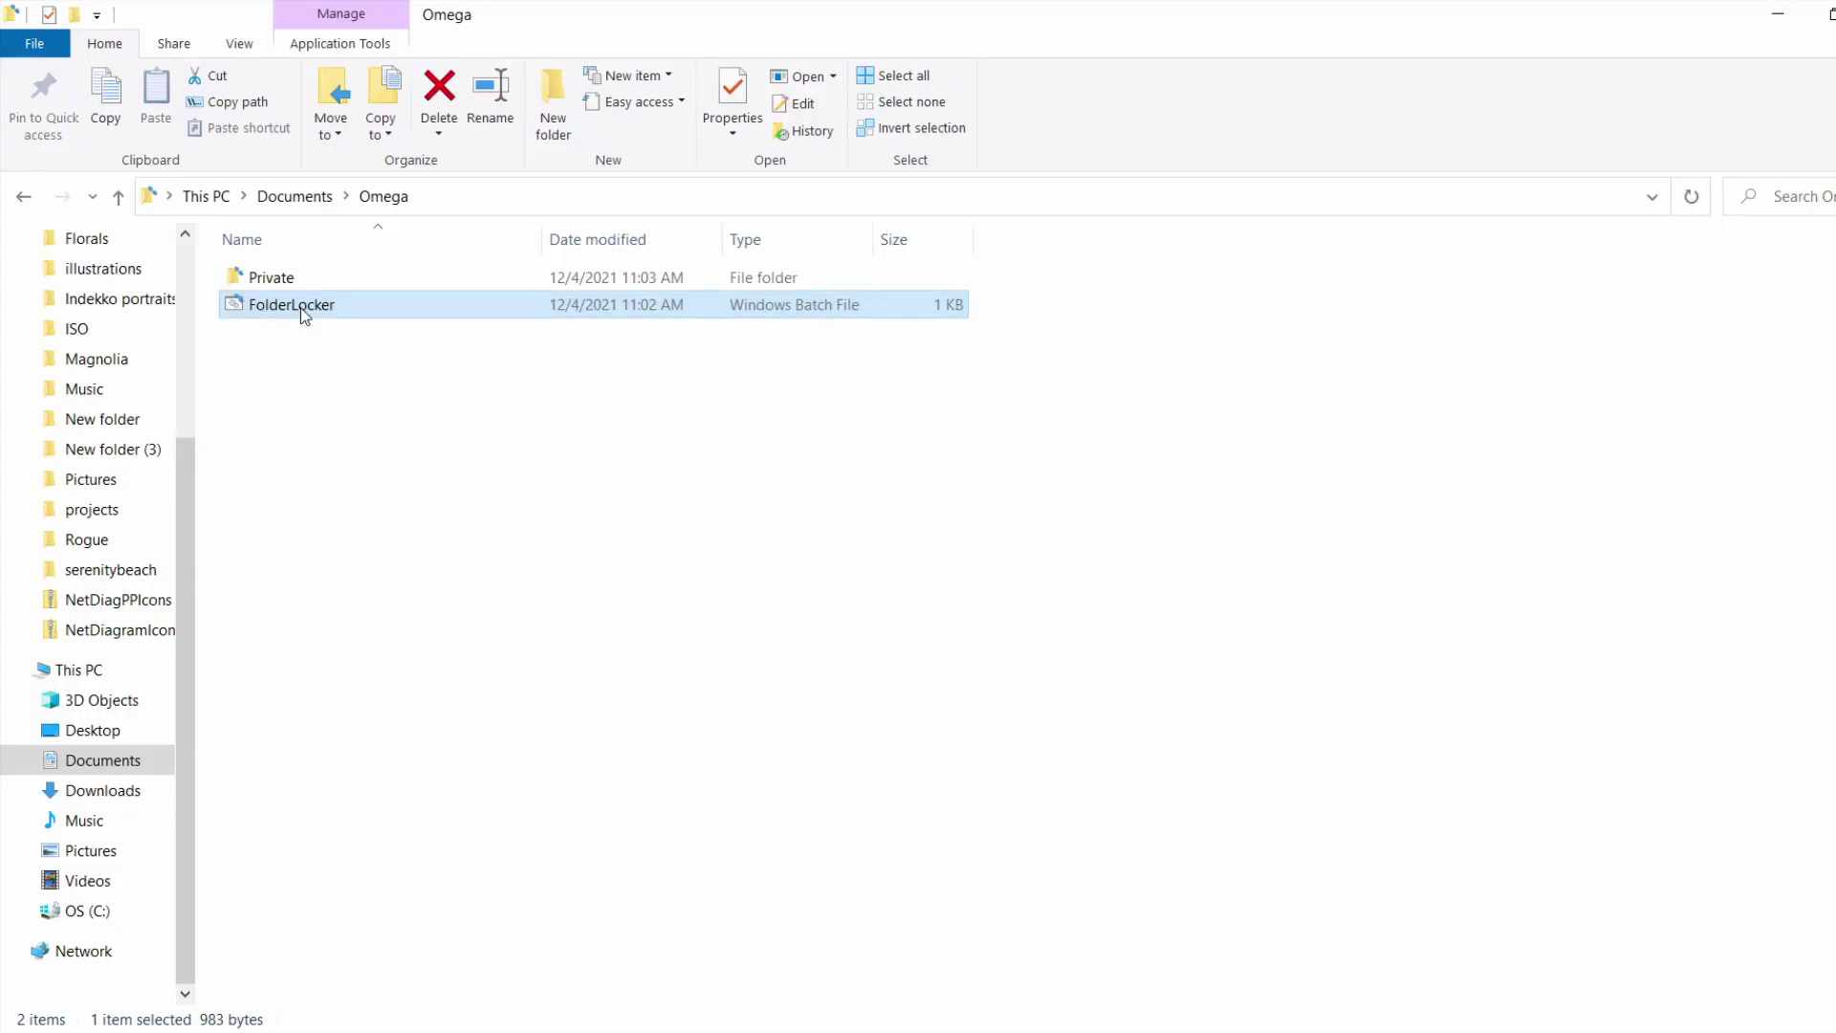